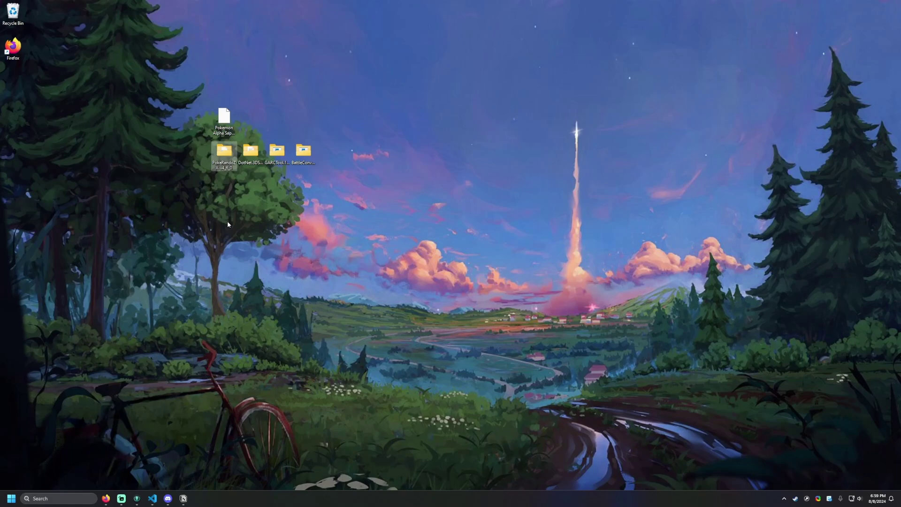
Step: Move the Pokemon Alpha Sapphire.3ds ROM on the desktop into the tool-folder row
click(250, 154)
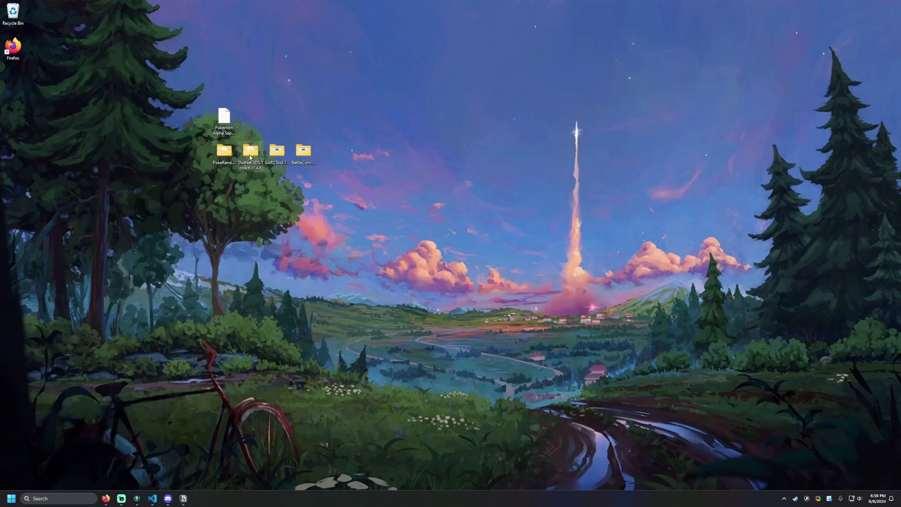
click(278, 150)
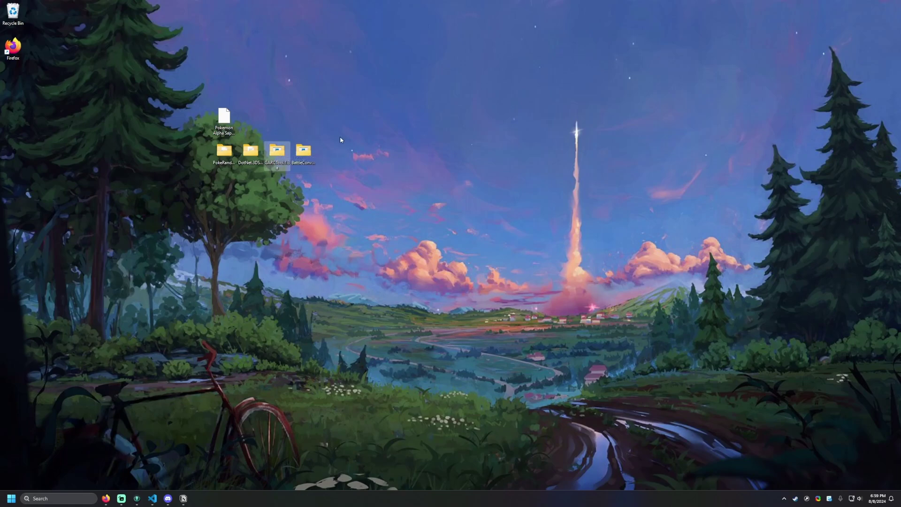
click(307, 149)
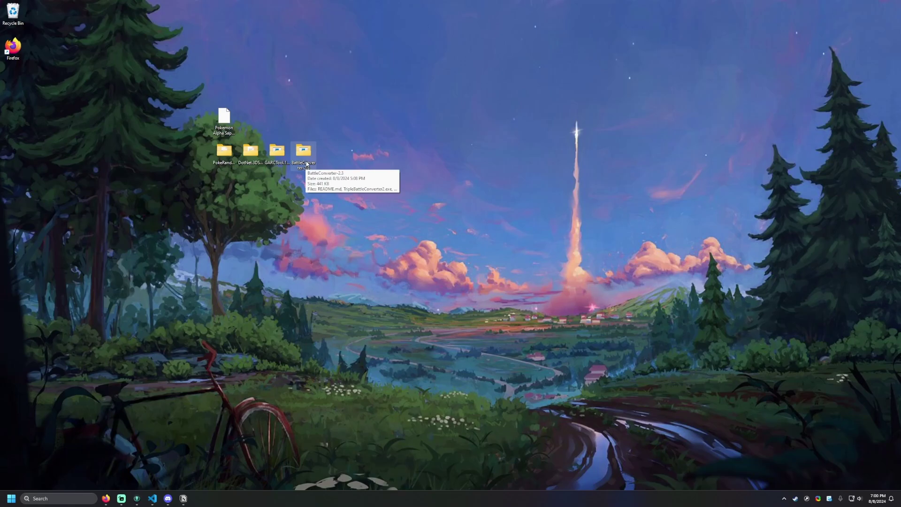
click(360, 132)
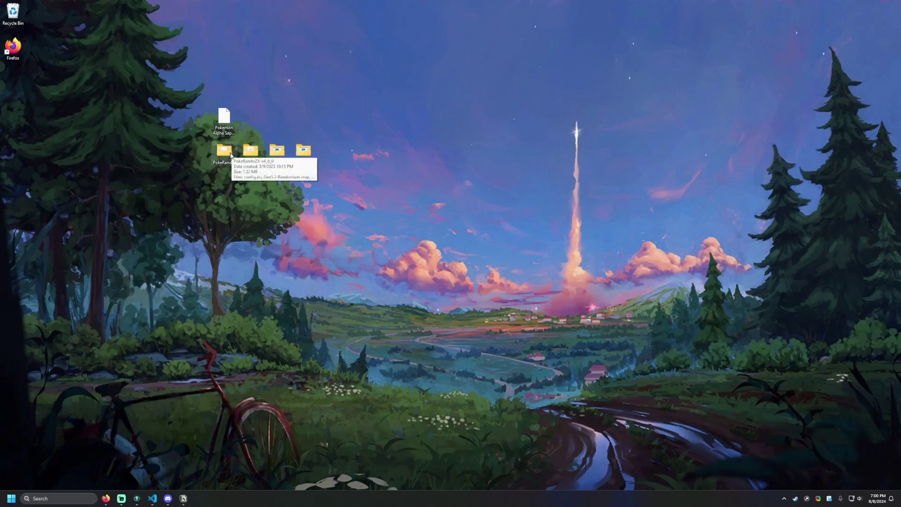
click(224, 119)
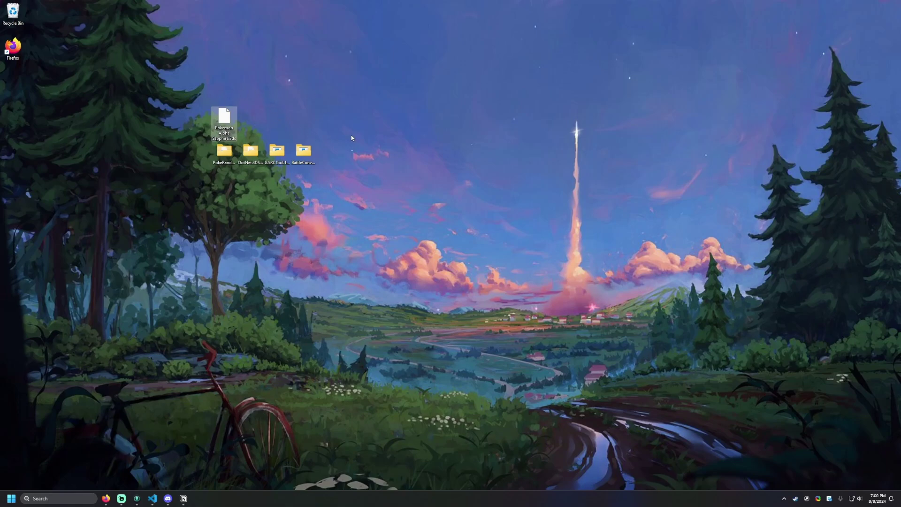
drag(223, 118, 197, 155)
Step: Open the PokeRandoZX-v4_6_0 folder and move its Explorer window down and left
click(226, 153)
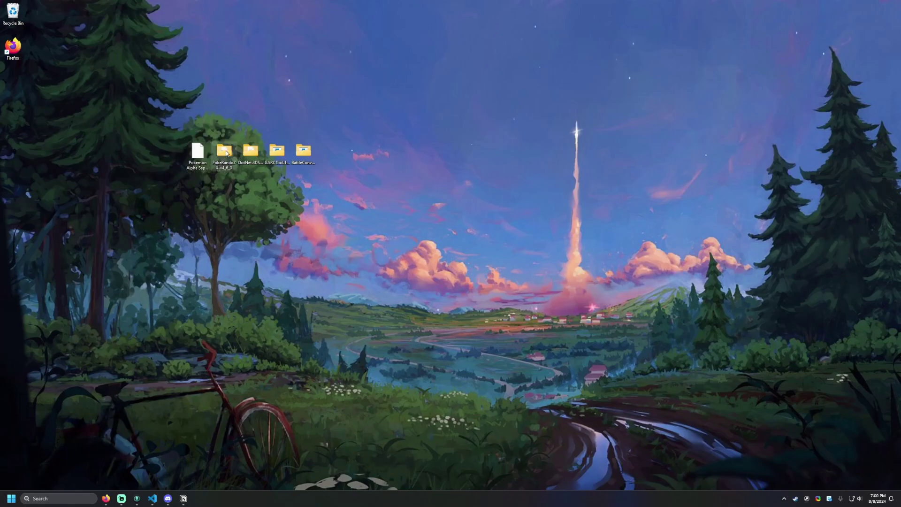
double_click(226, 153)
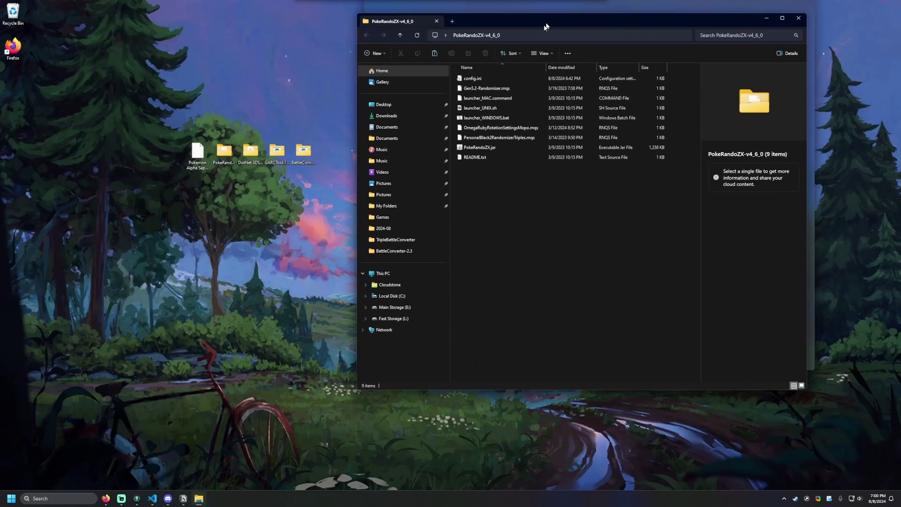
drag(546, 27, 530, 67)
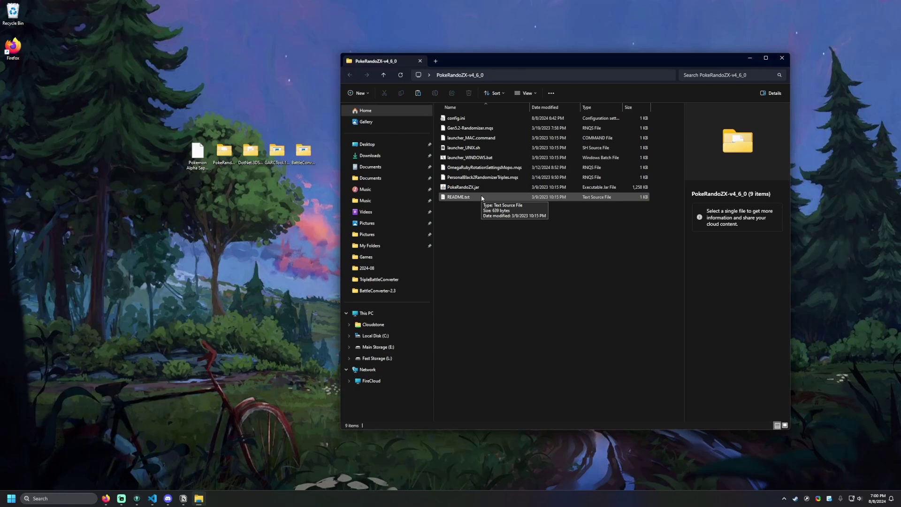
Step: Start the randomizer with launcher_WINDOWS.bat and load Pokemon Alpha Sapphire.3ds from the Desktop
click(484, 162)
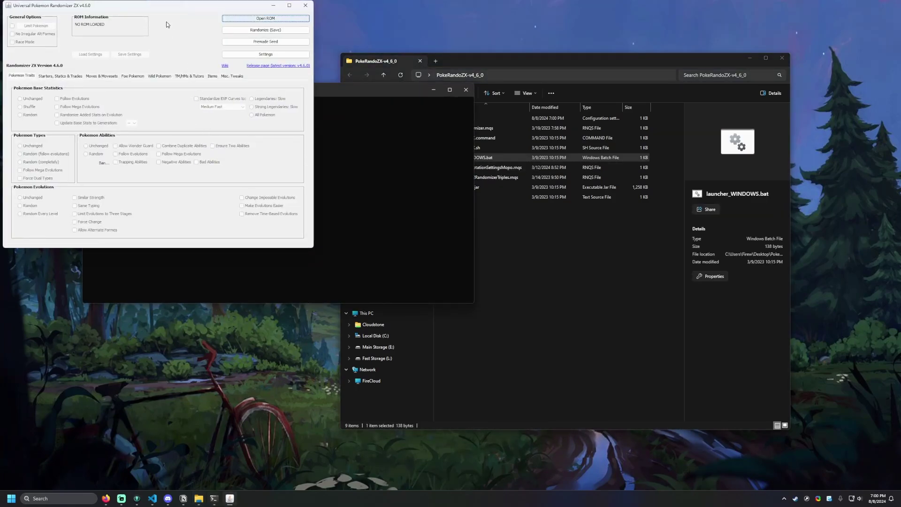
drag(168, 10, 264, 86)
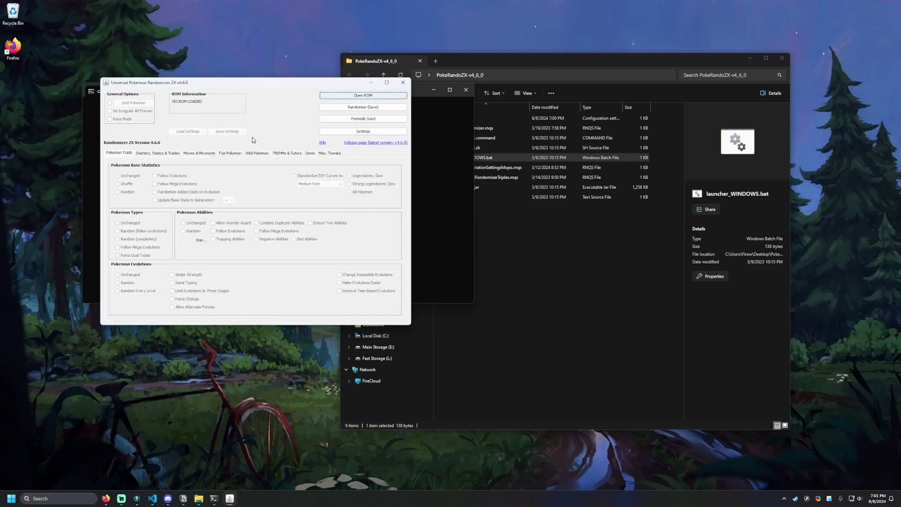
click(345, 94)
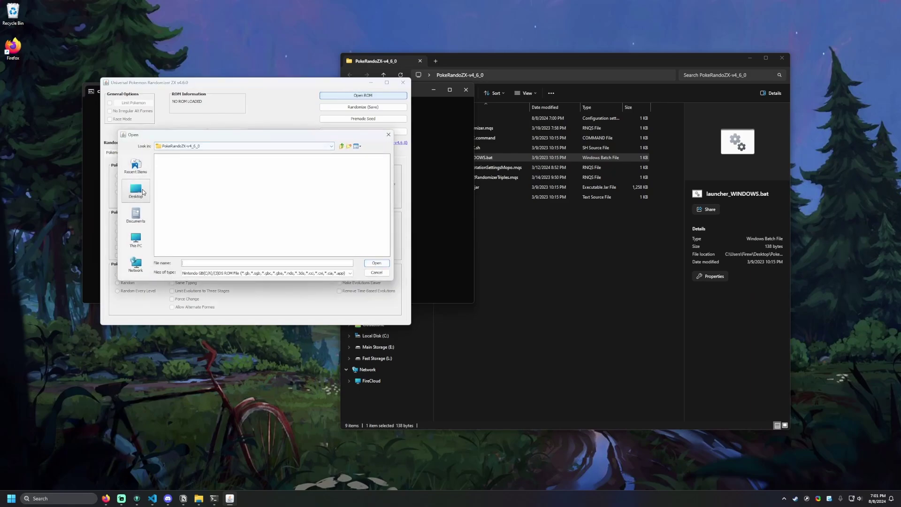
click(341, 146)
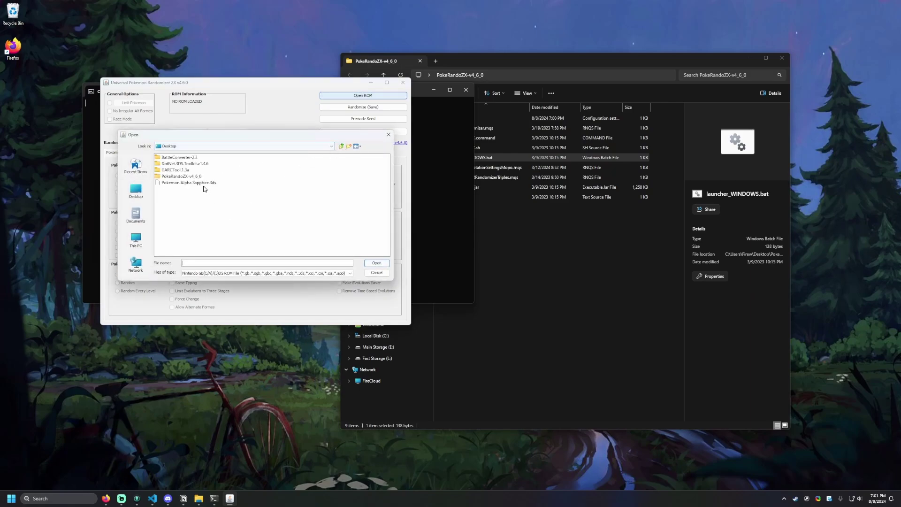
click(187, 183)
click(375, 264)
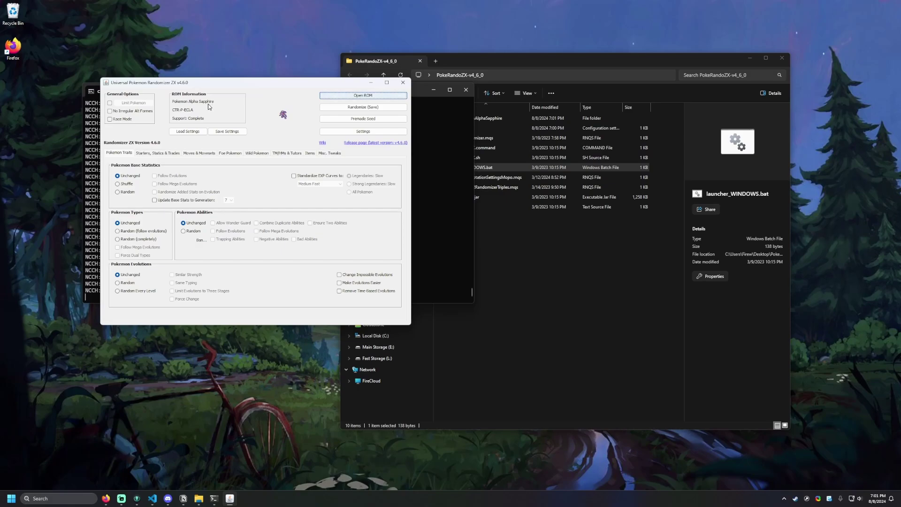
Step: Set Trainer Pokemon to Random and give boss, important and regular trainers 2 extra Pokemon
click(232, 155)
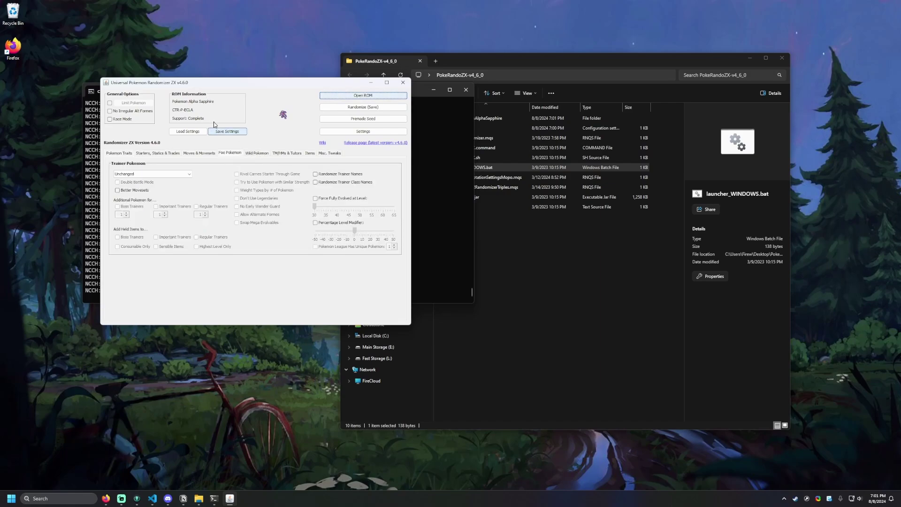
click(187, 173)
click(136, 186)
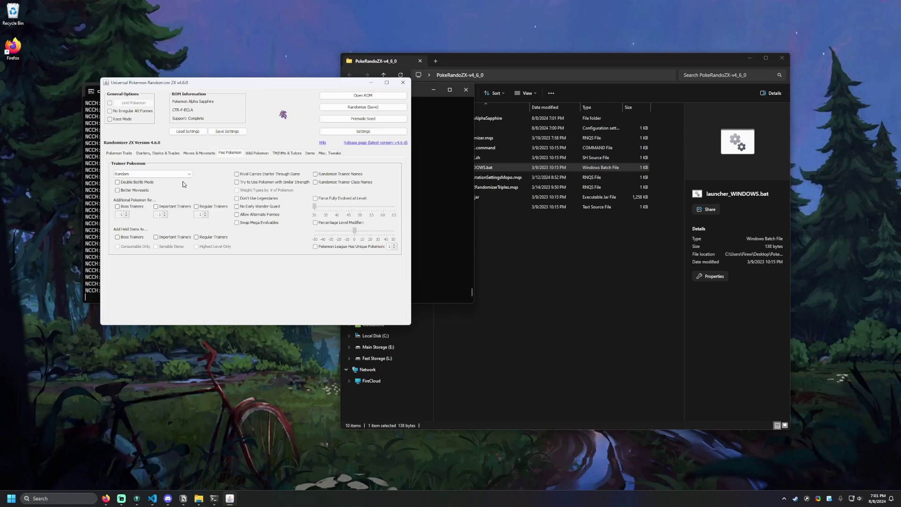
click(133, 207)
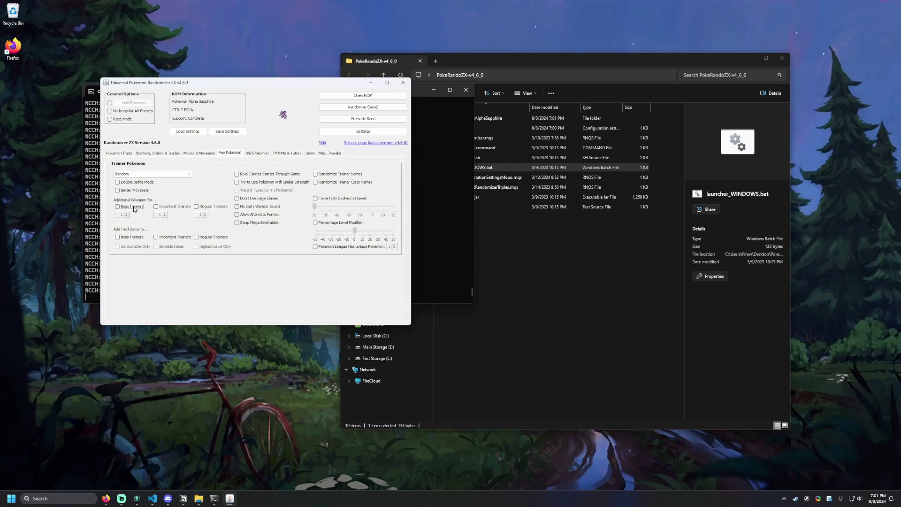
click(167, 207)
click(206, 208)
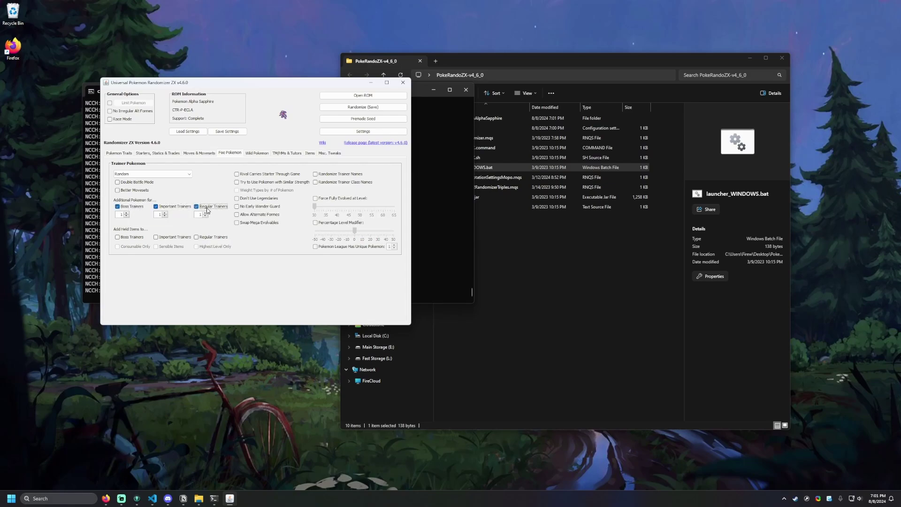
click(126, 213)
click(165, 213)
Step: Enable Double Battle Mode and a Percentage Level Modifier of about 20%
click(152, 183)
click(327, 224)
drag(355, 231, 370, 241)
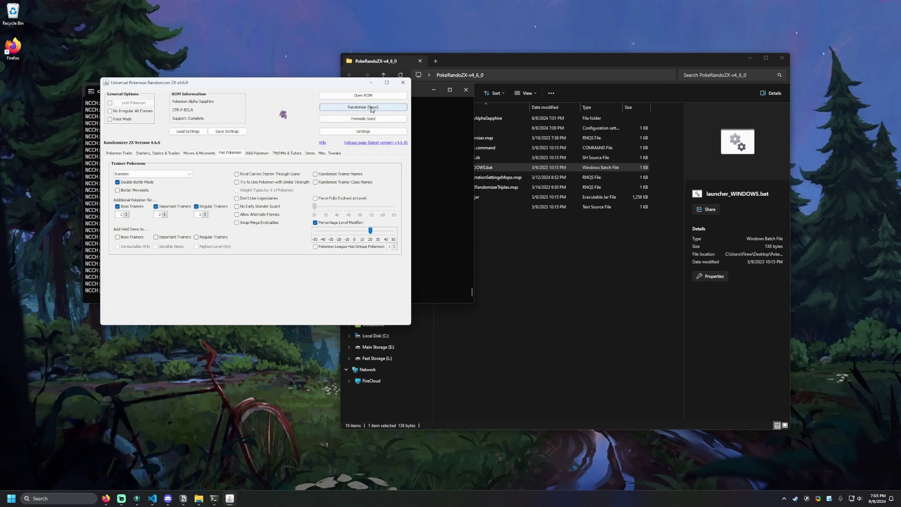
Step: Randomize and save as a CXI to the Desktop named 'Pokemon Alpha Sapphire - Randomized'
click(371, 108)
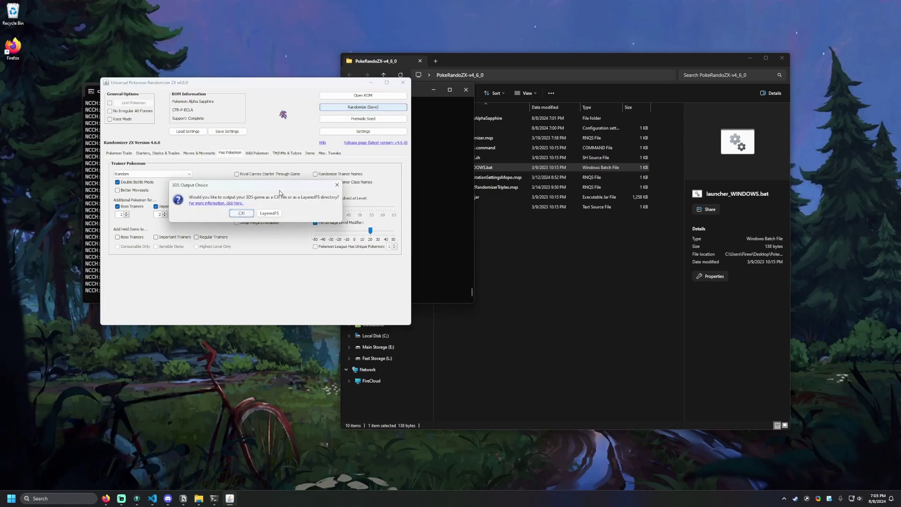
drag(261, 186, 273, 187)
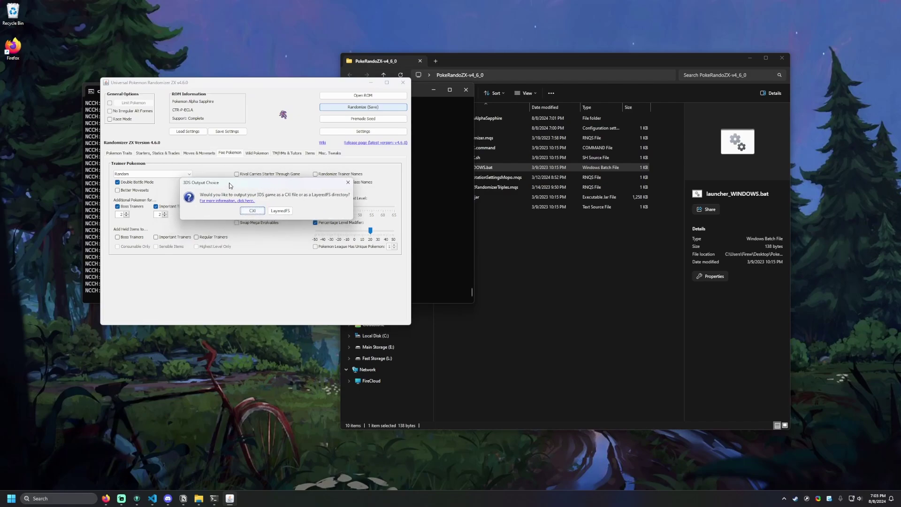
click(257, 215)
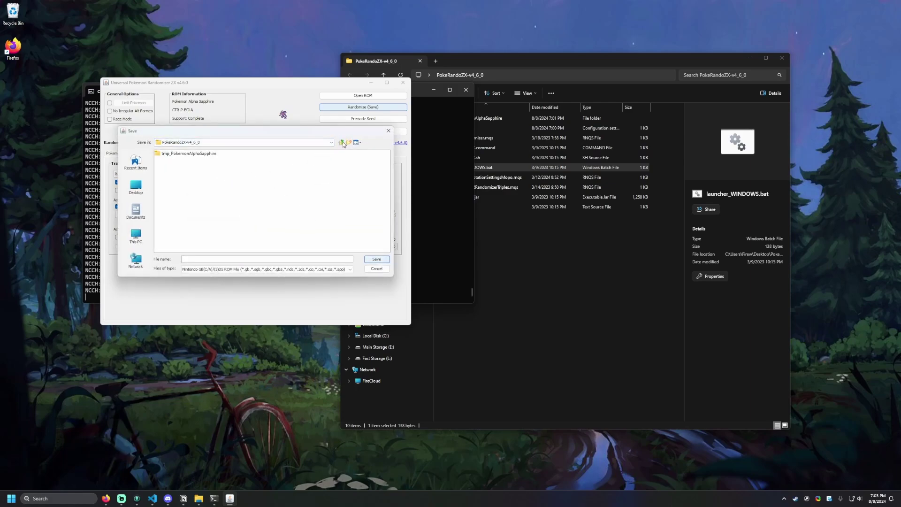
click(341, 142)
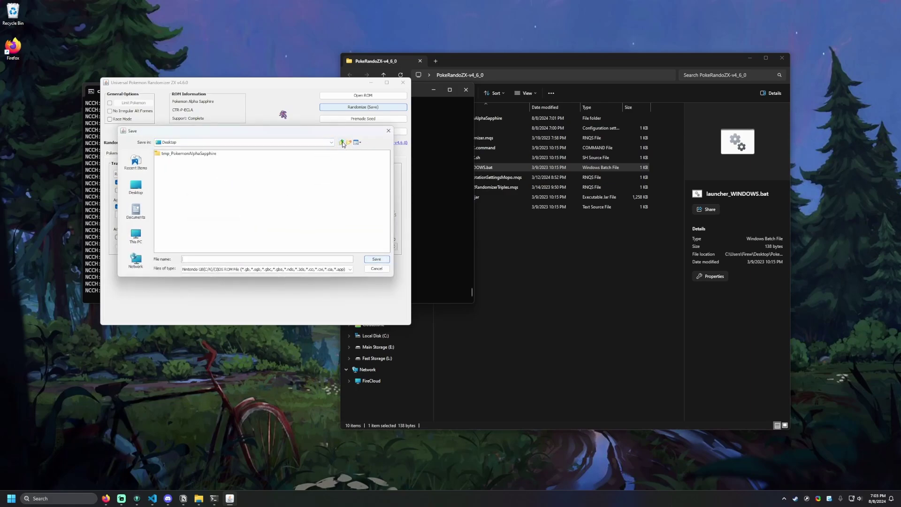
click(198, 257)
text(Pokemo)
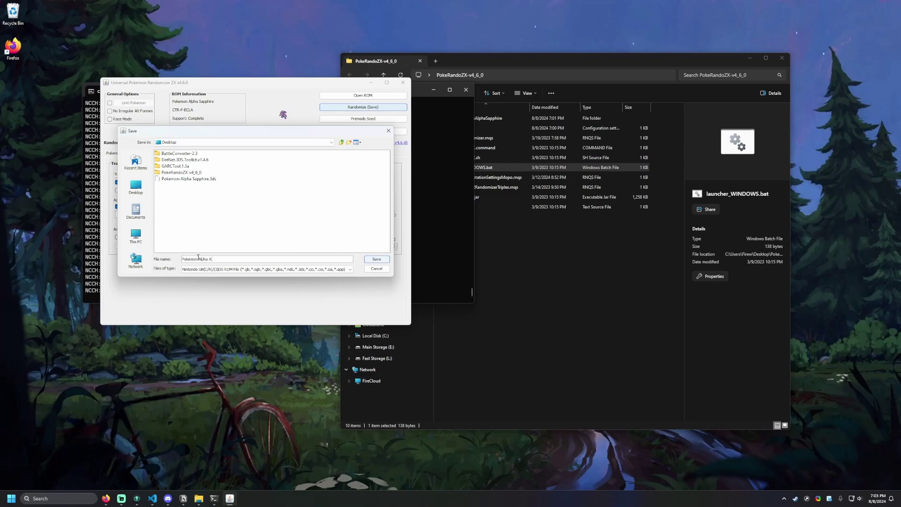
text(n Alpha Sapphire - )
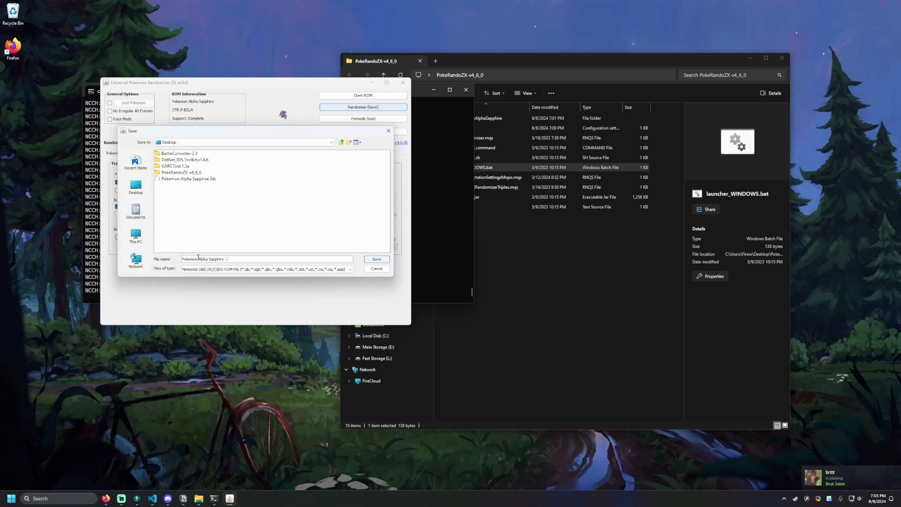
text(Randomized)
click(375, 260)
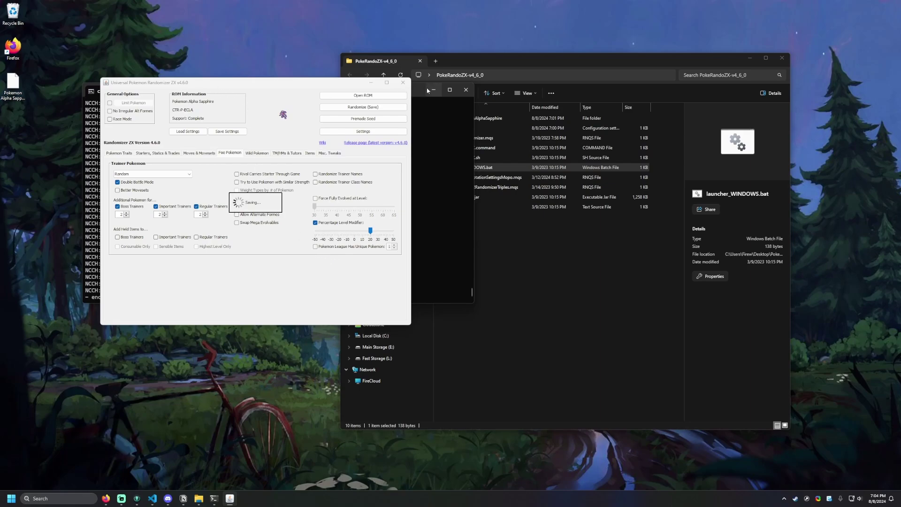
Step: Skip the randomization log and dismiss the seed summary once the rebuild completes
drag(426, 87, 387, 89)
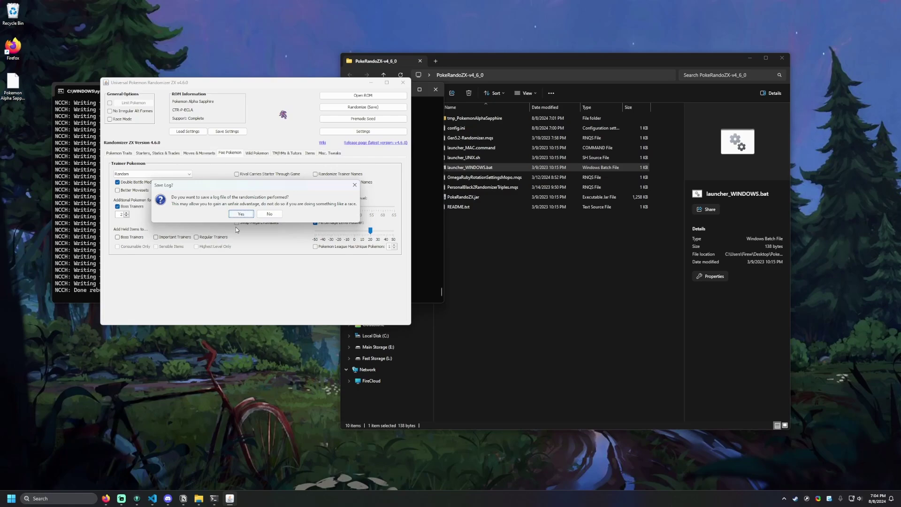
click(272, 216)
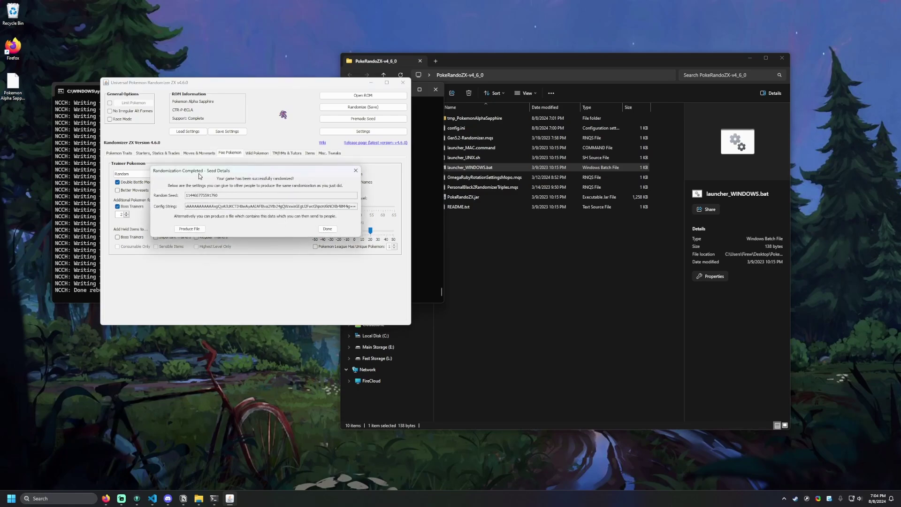
click(331, 230)
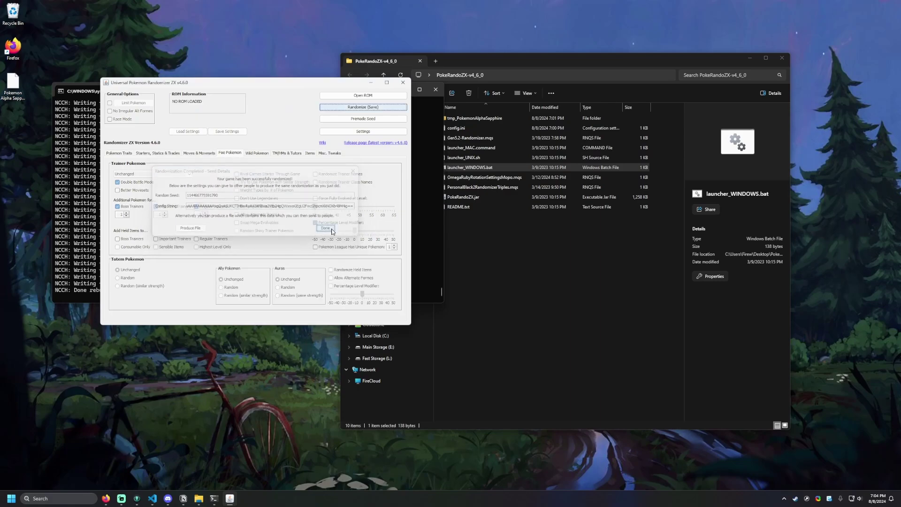
Step: Close the randomizer, its console window and the PokeRandoZX folder window
click(403, 82)
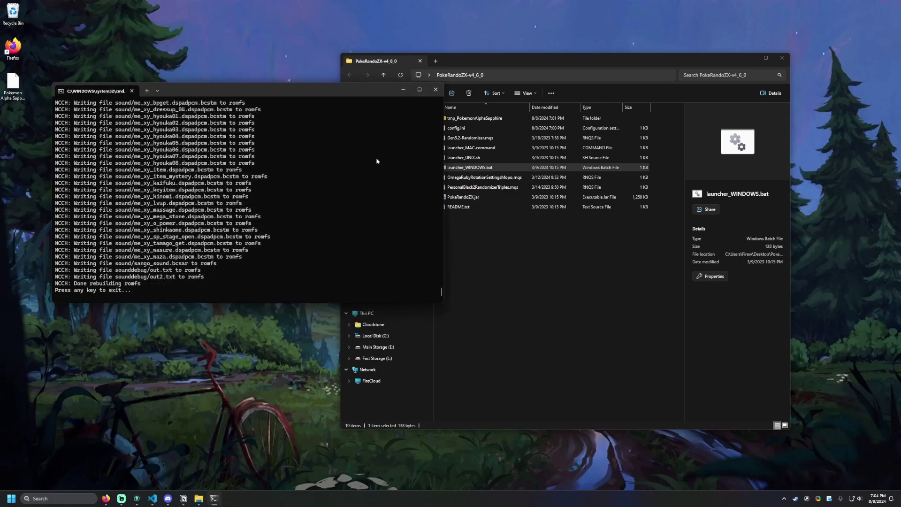
key(Return)
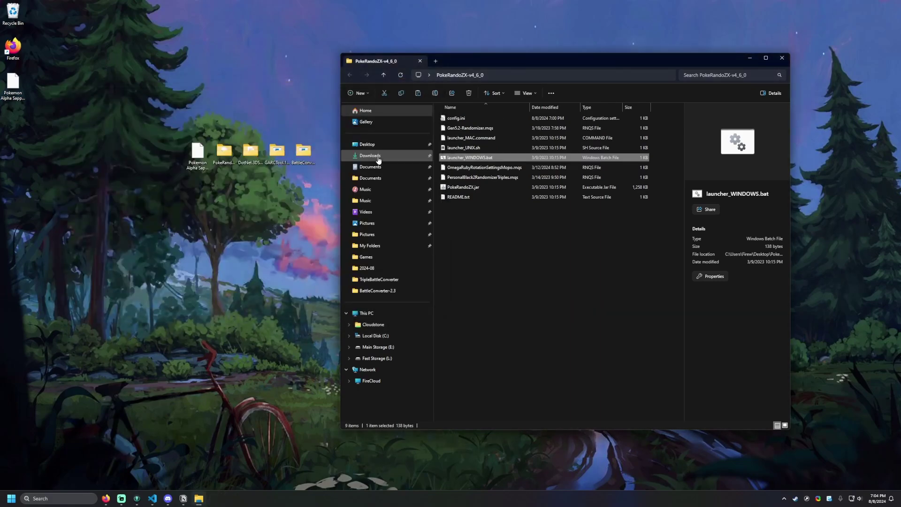
click(782, 59)
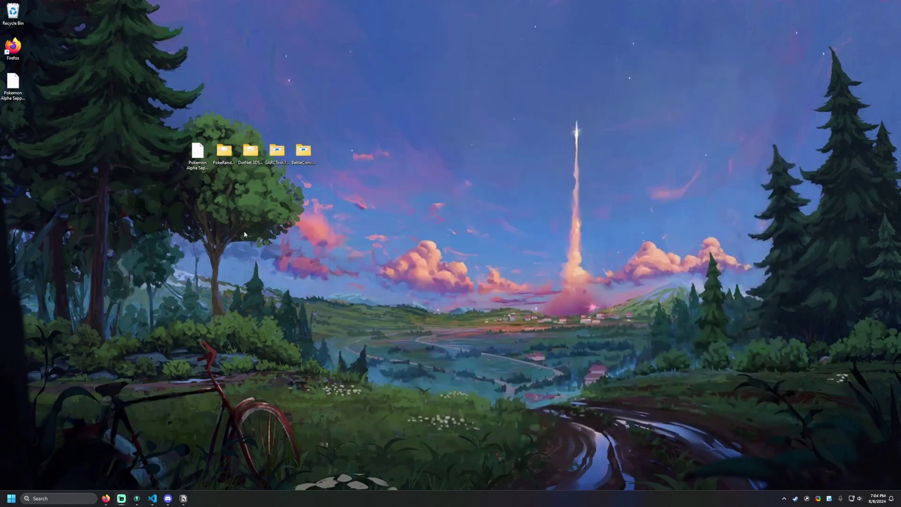
Step: Move the randomized Alpha Sapphire file up beside the tool folders
click(13, 86)
drag(12, 88, 225, 127)
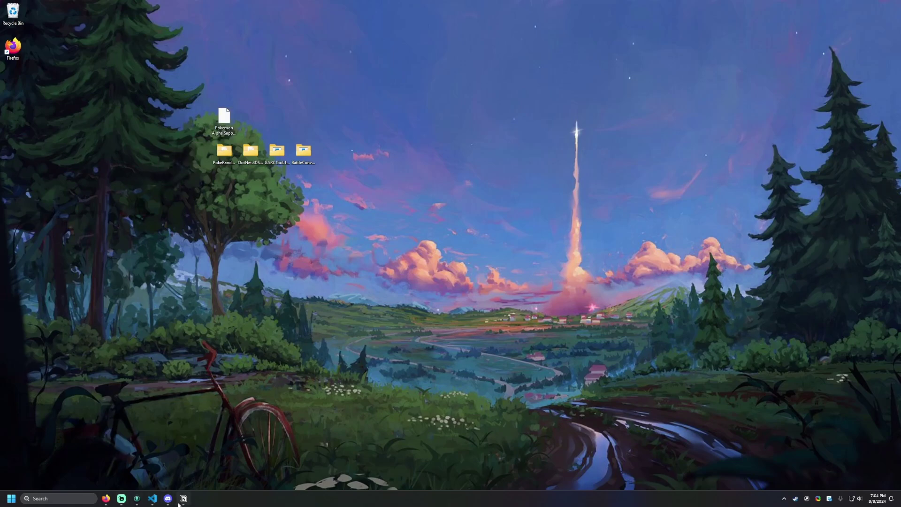
mouse_move(149, 504)
Step: Create a new desktop folder named 'Sapphire Files'
right_click(249, 120)
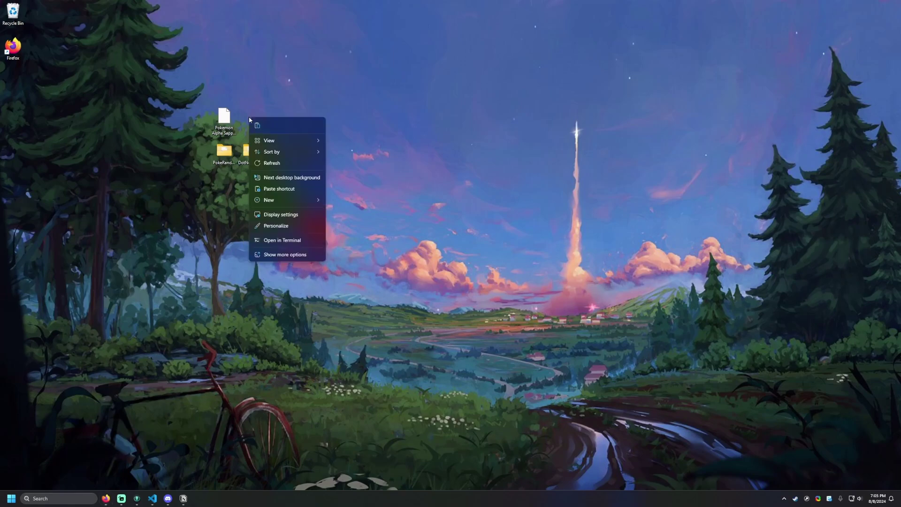
mouse_move(286, 202)
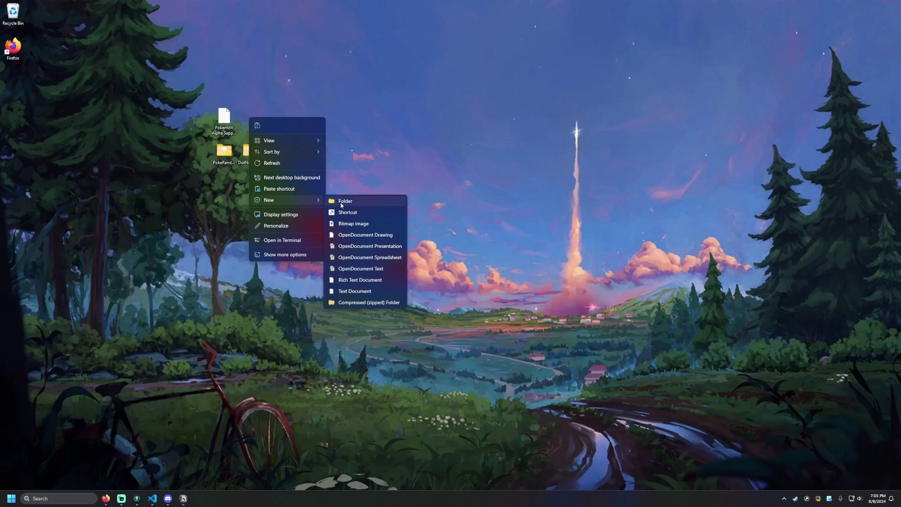
click(341, 202)
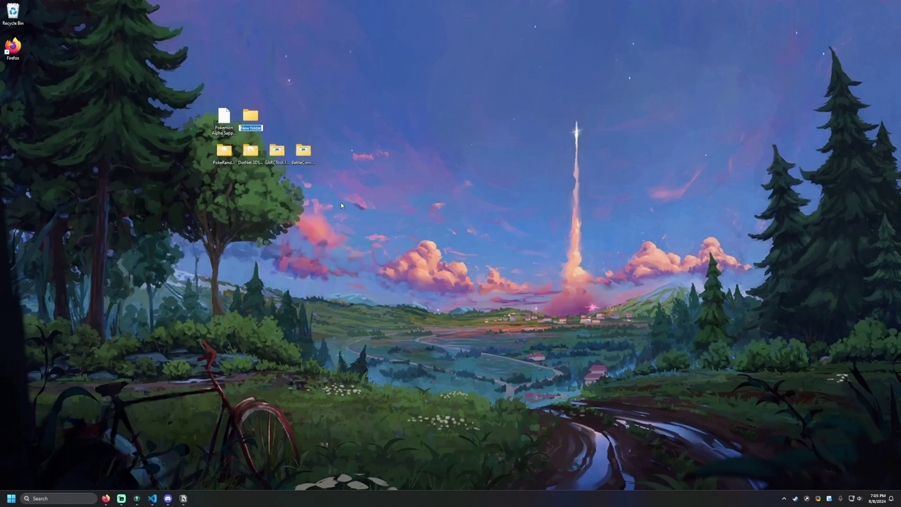
text(Sapphire Files)
key(Return)
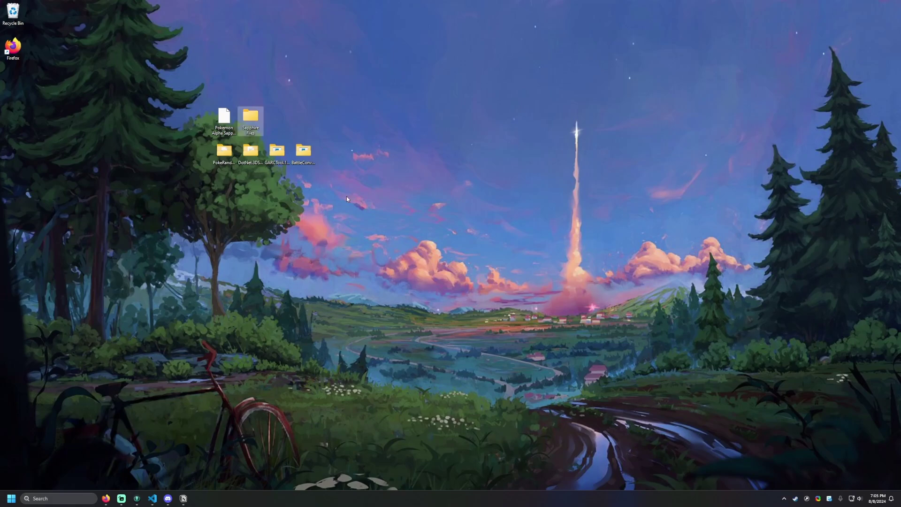
Step: Open the DotNet.3DS.Toolkit.v1.4.6 folder
click(252, 154)
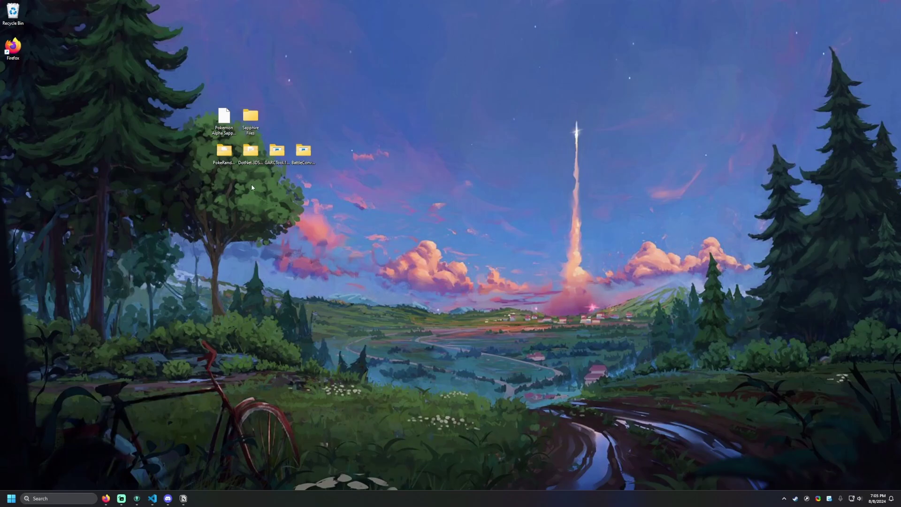
double_click(252, 154)
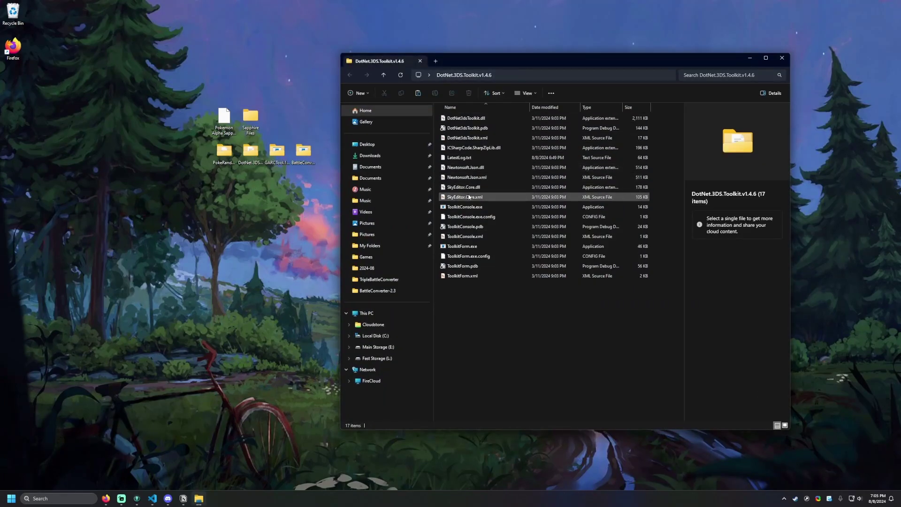
mouse_move(461, 251)
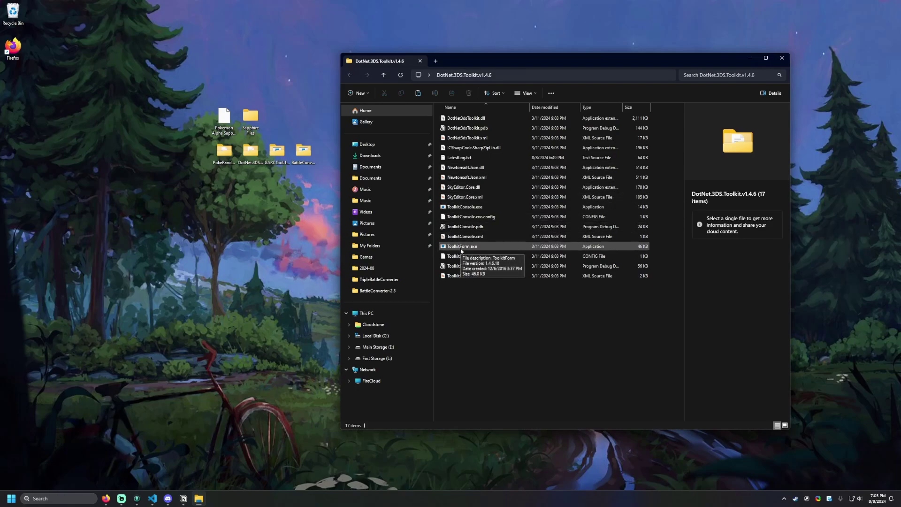
Step: Launch the 3DS Toolkit and set the randomized Alpha Sapphire ROM as the source
double_click(461, 249)
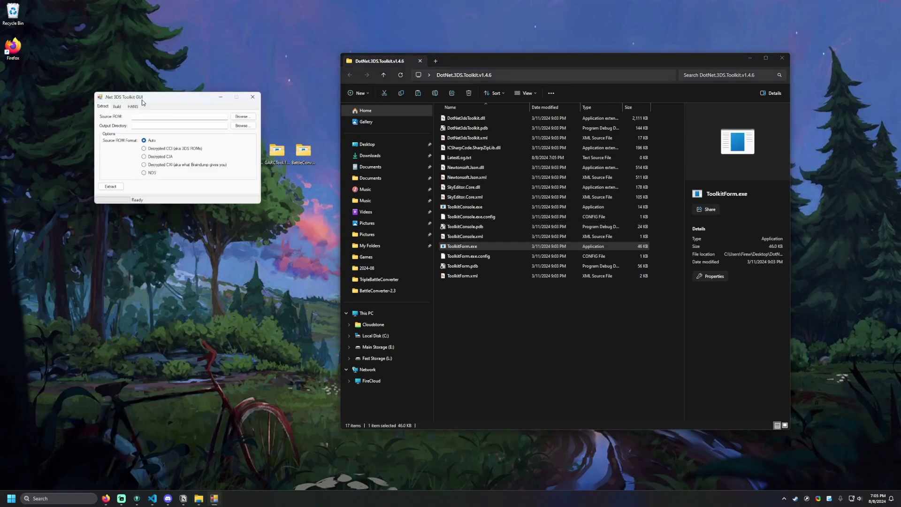
drag(143, 102, 91, 25)
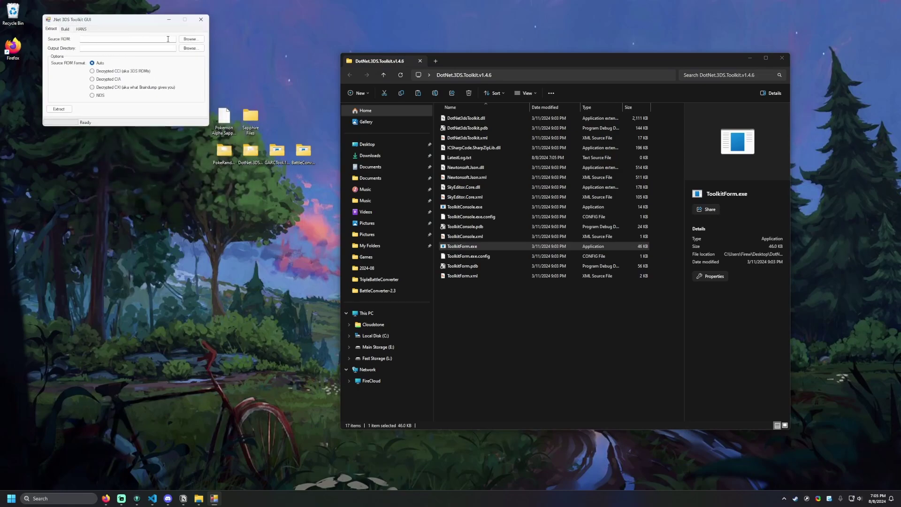
click(193, 40)
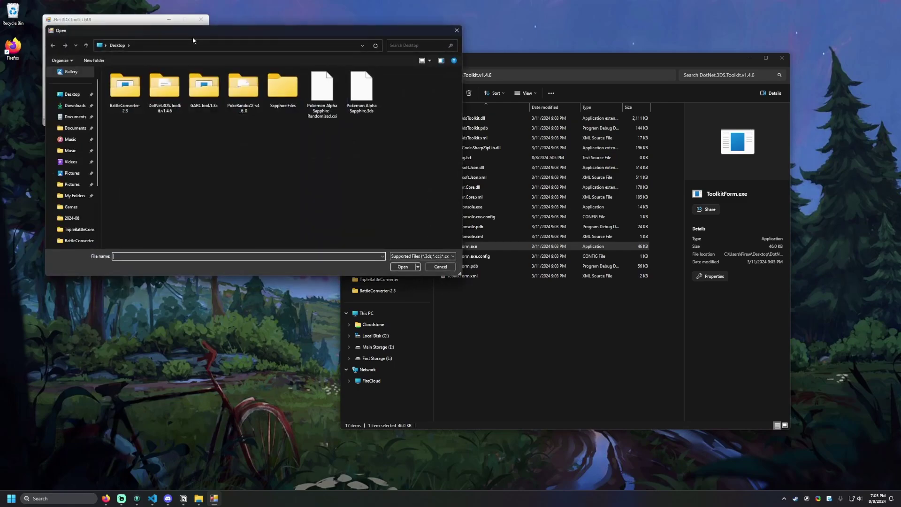
click(322, 107)
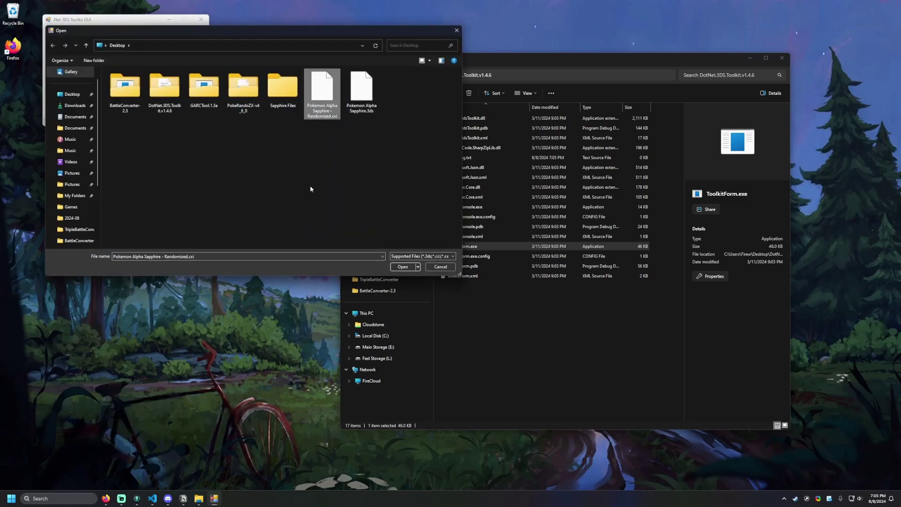
click(404, 267)
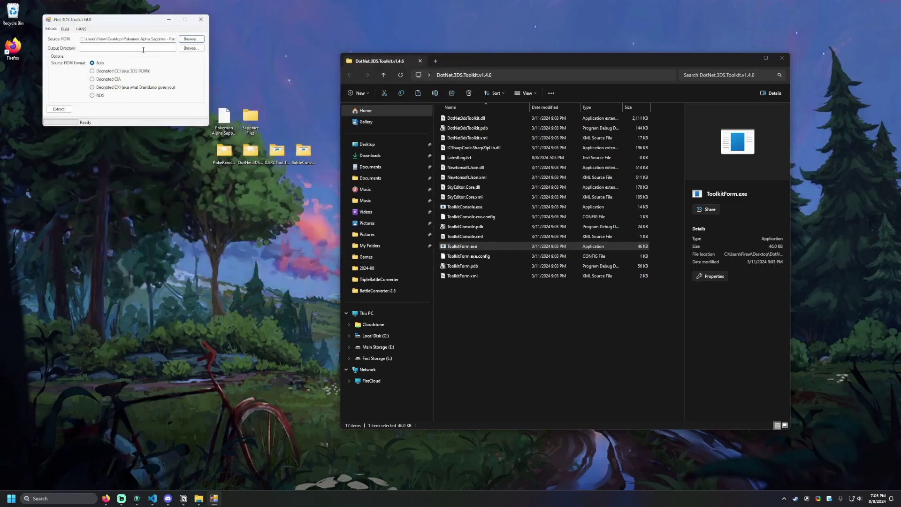
Step: Set Sapphire Files as output, keep format on Auto, and start extraction
click(192, 49)
scroll(445, 296, down, 1)
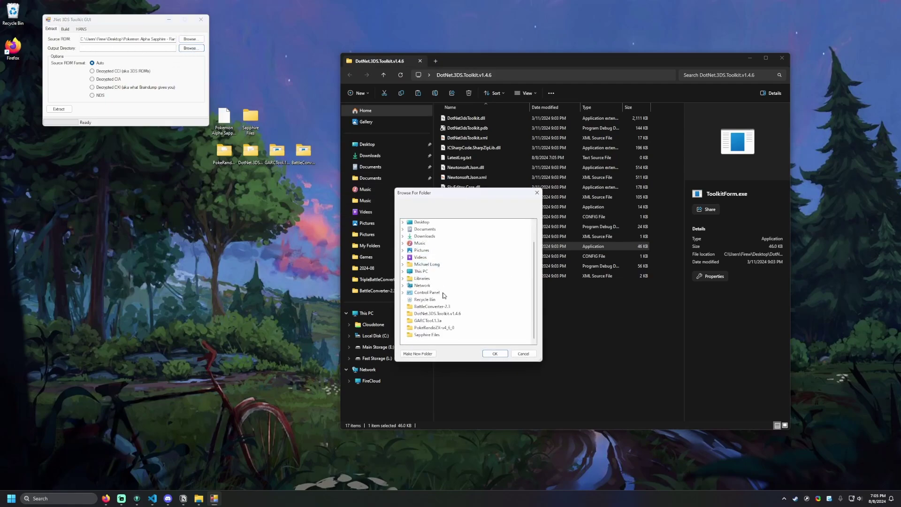
click(435, 335)
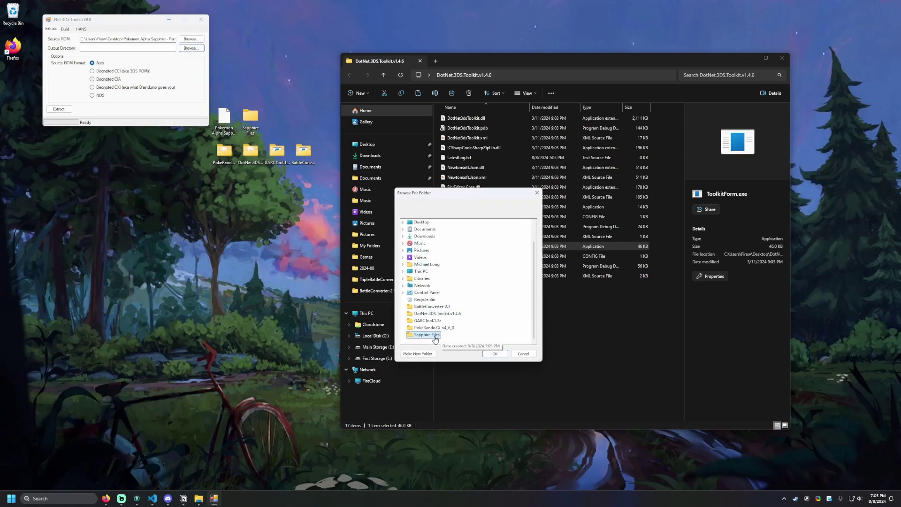
click(499, 354)
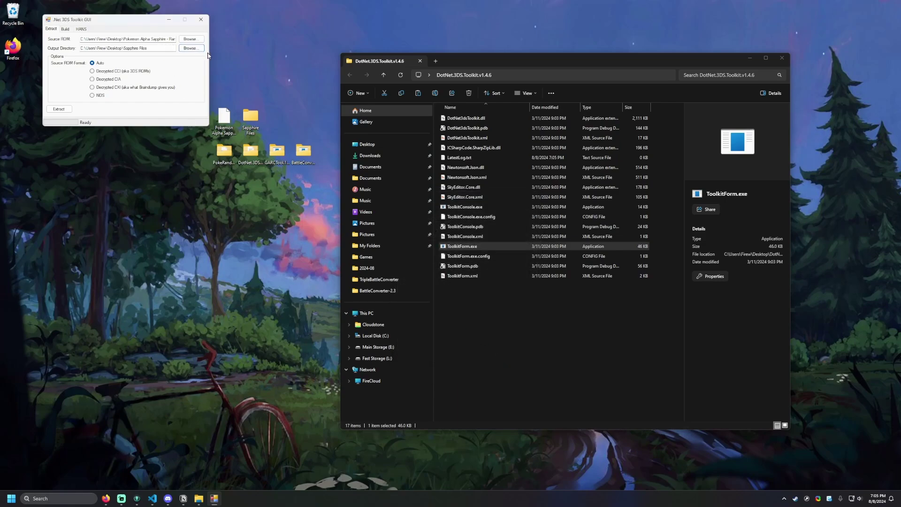
click(167, 41)
click(157, 47)
click(93, 65)
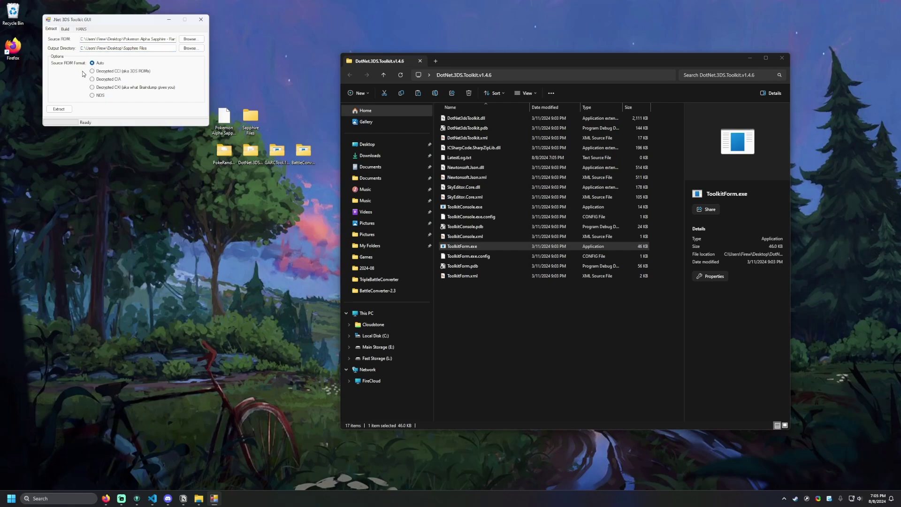
click(62, 110)
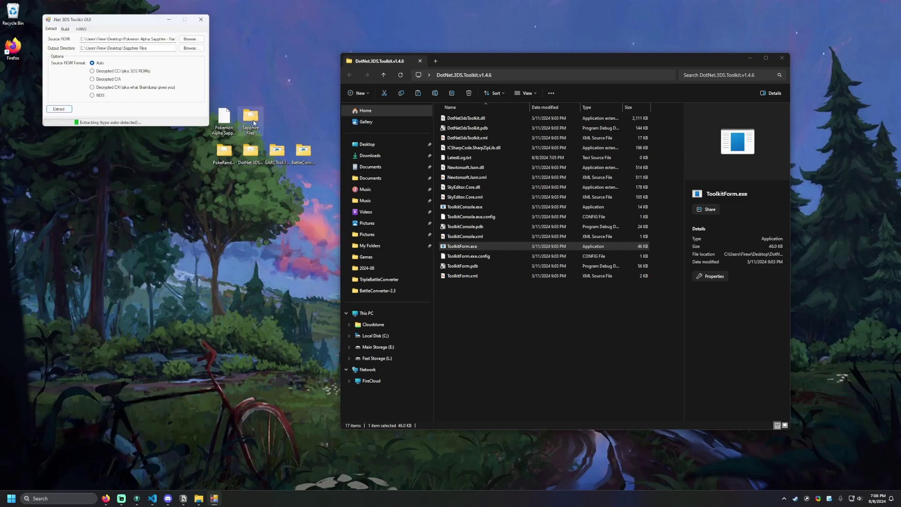
Step: Open Sapphire Files to watch the output, close the DotNet folder window, and wait for extraction
double_click(253, 123)
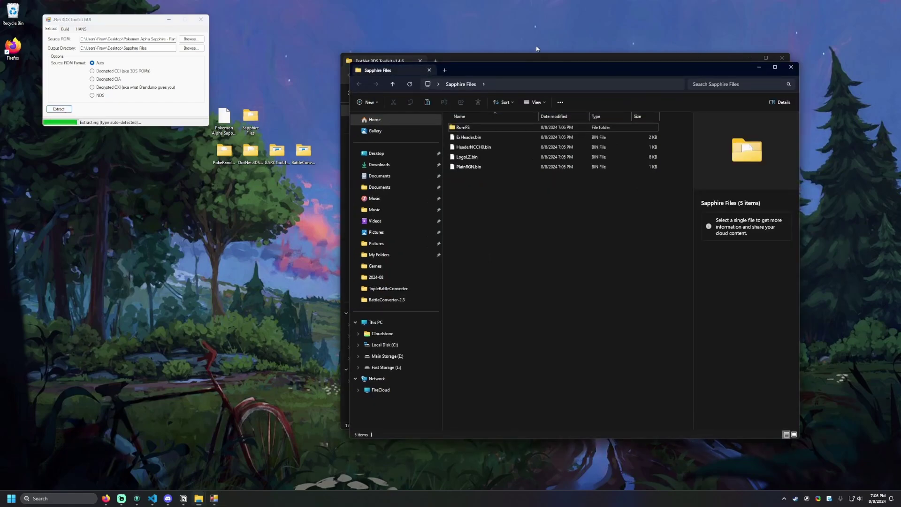
click(527, 54)
click(782, 57)
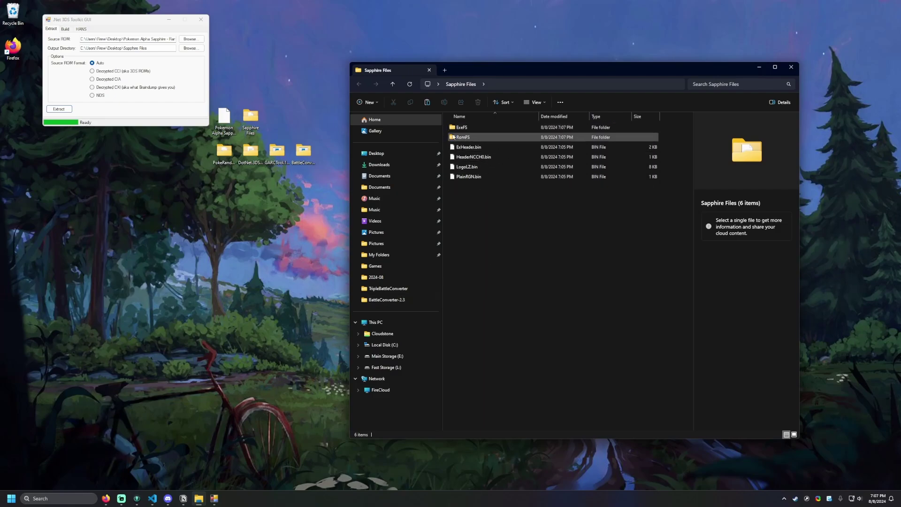
click(101, 20)
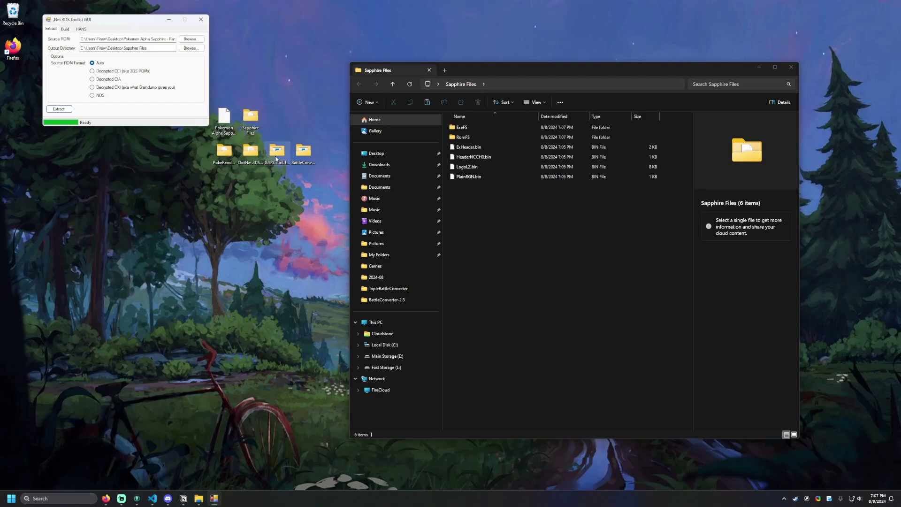
Step: Launch GARCTool.exe from GARCTool.1.3a, close that folder window, and bring GARCTool forward
double_click(276, 157)
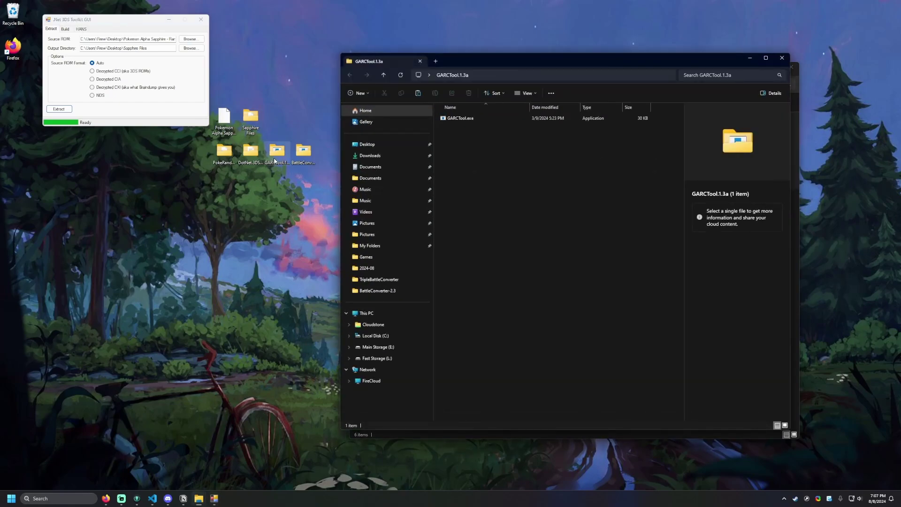
double_click(465, 118)
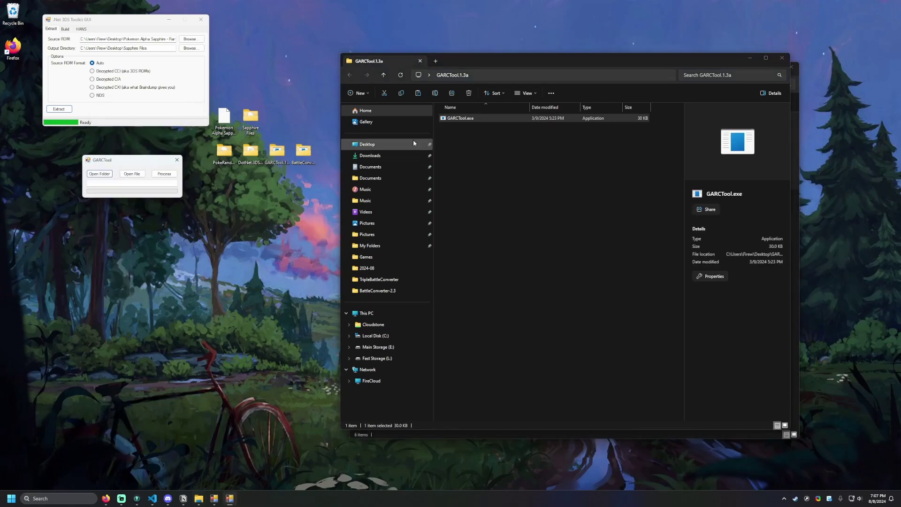
click(782, 58)
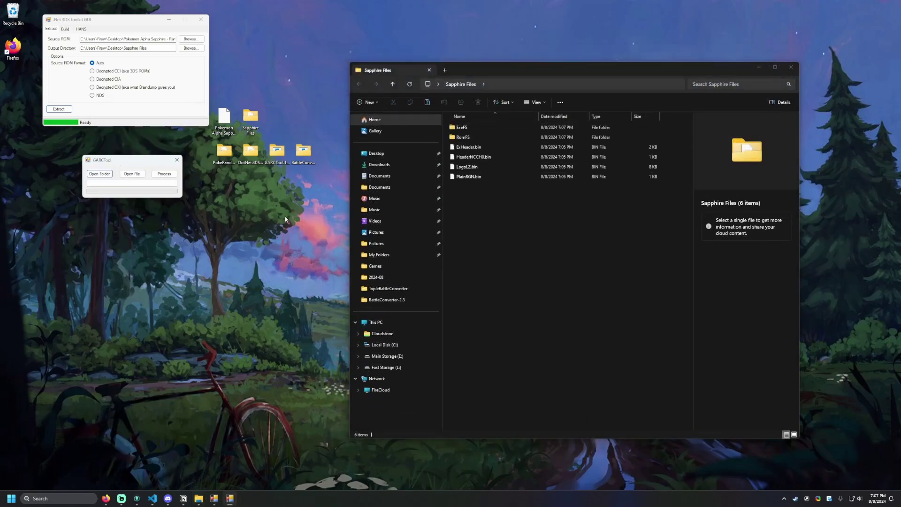
drag(112, 164, 114, 163)
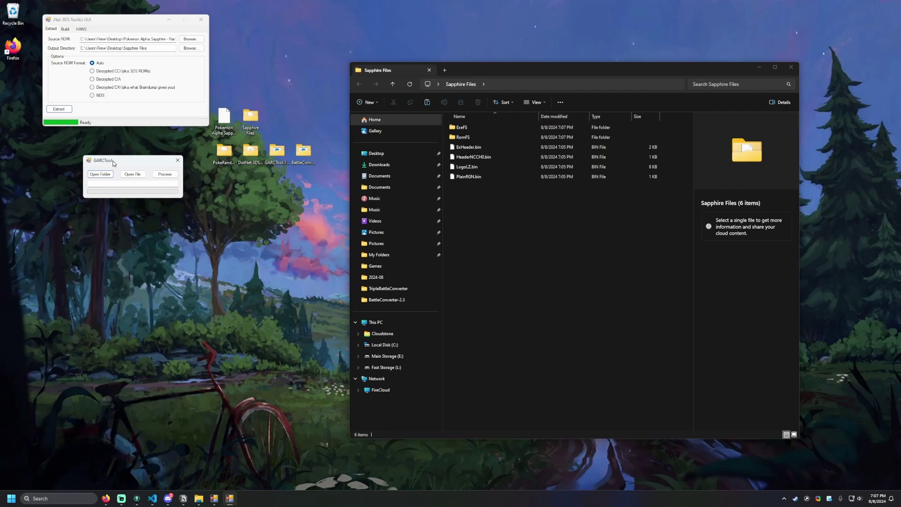
Step: Select file 6 in Sapphire Files\RomFS\a\0\3 as the GARC archive to open
click(133, 175)
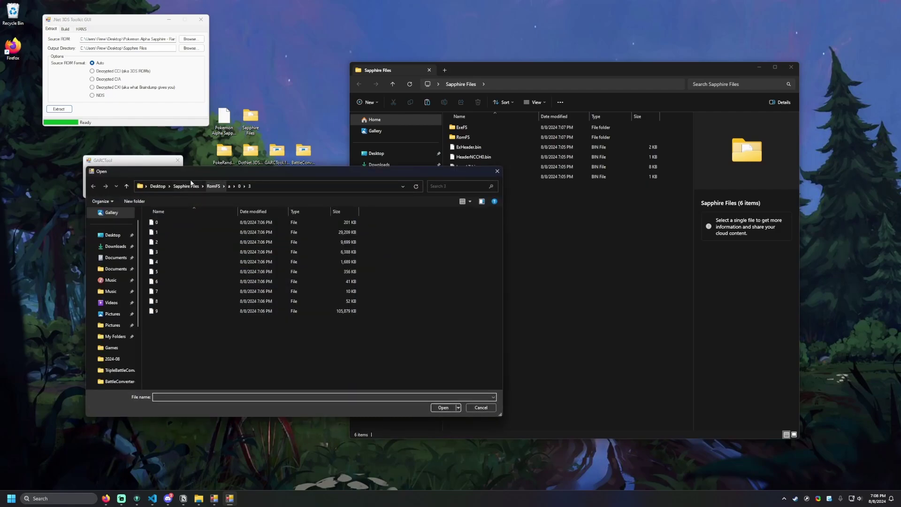
click(186, 187)
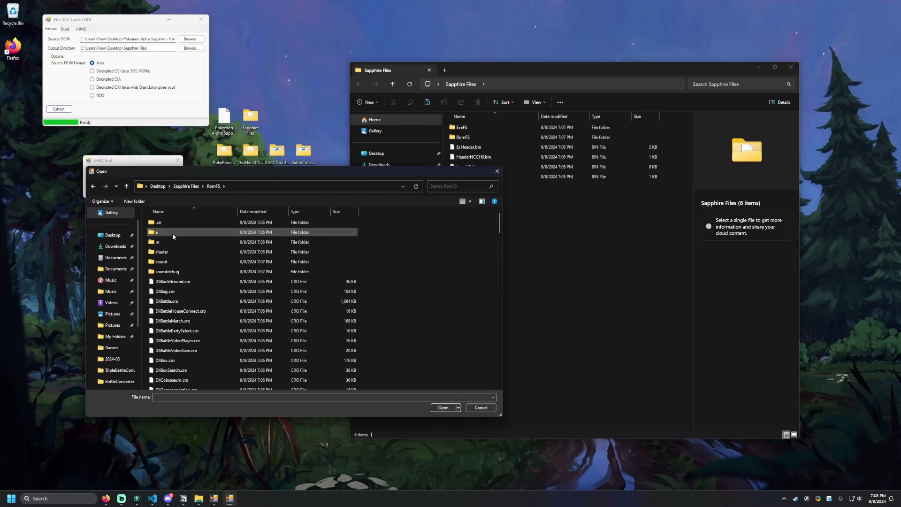
double_click(175, 233)
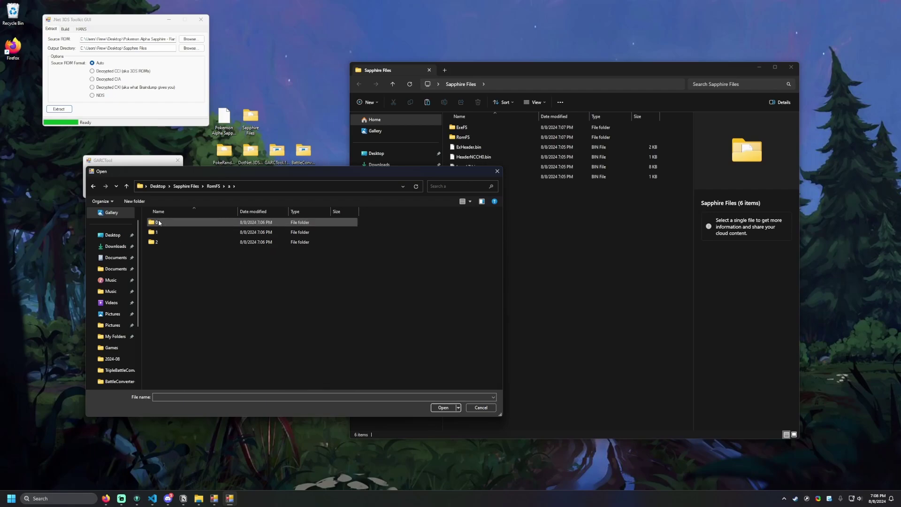
double_click(162, 223)
double_click(157, 252)
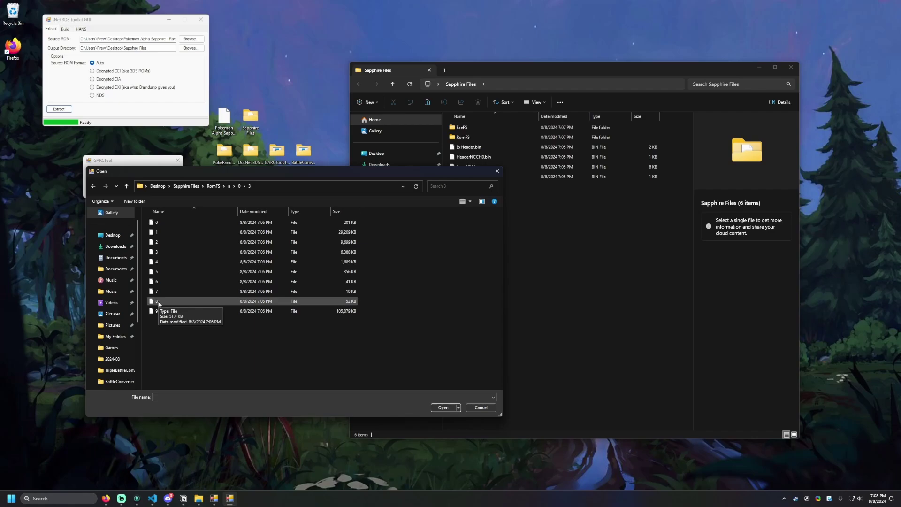
click(165, 285)
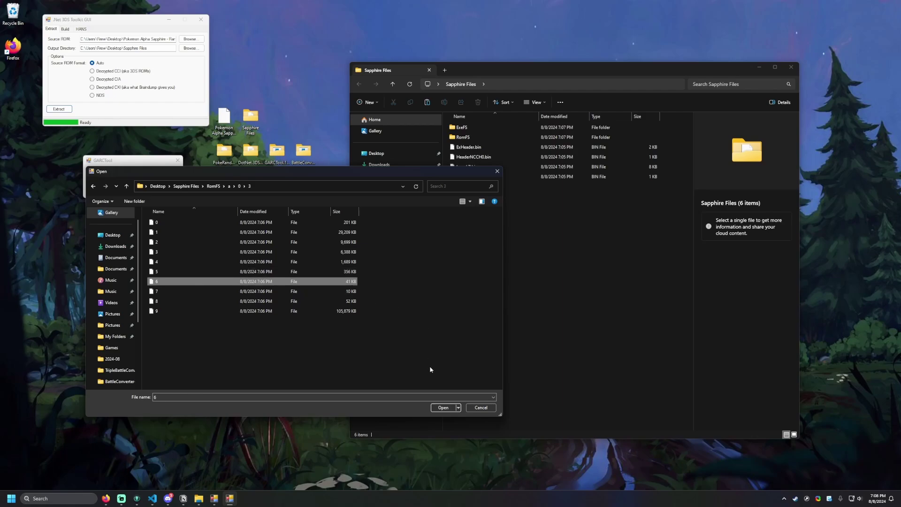
Step: Load file 6 into GARCTool, unpack it, and dismiss the Unpack Successful alert
click(443, 408)
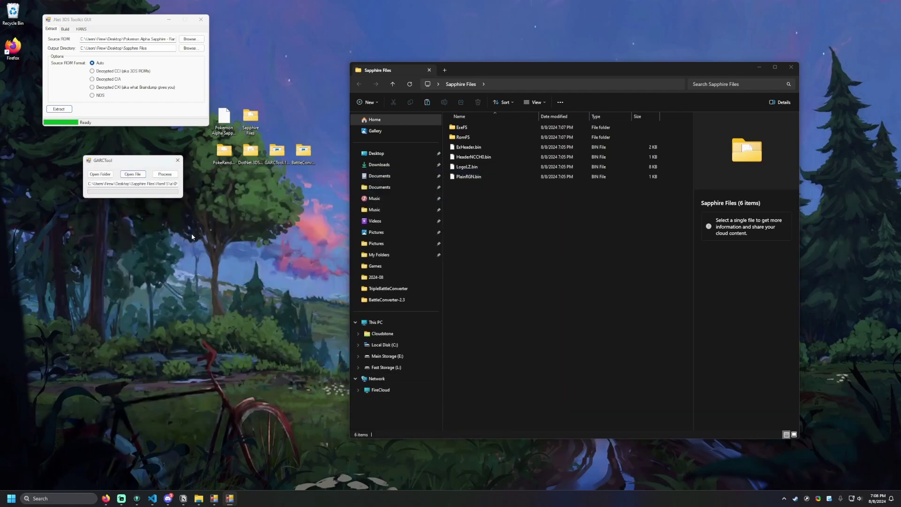
drag(184, 186, 99, 184)
click(188, 184)
click(186, 175)
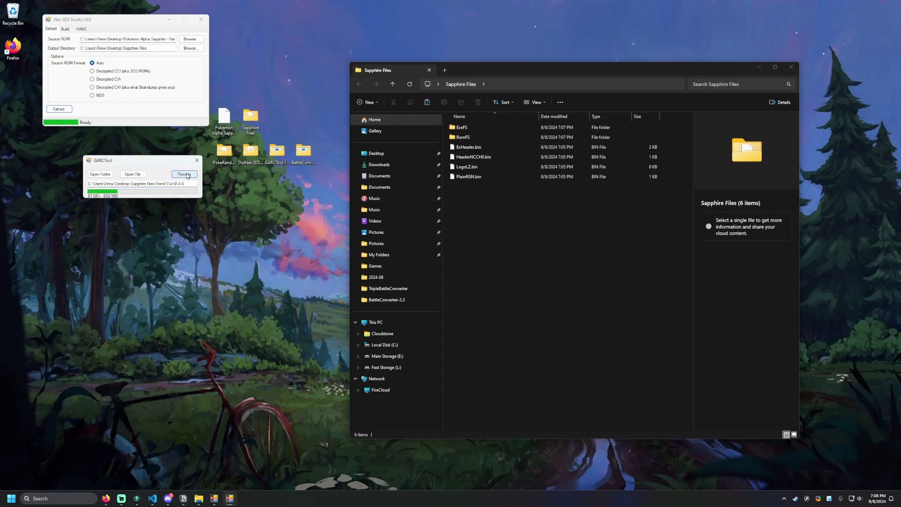
drag(416, 236, 159, 223)
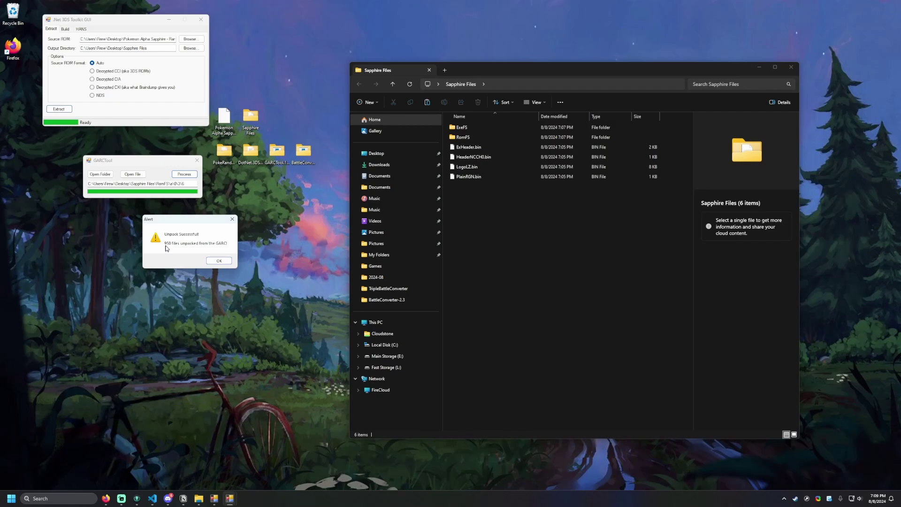
click(219, 260)
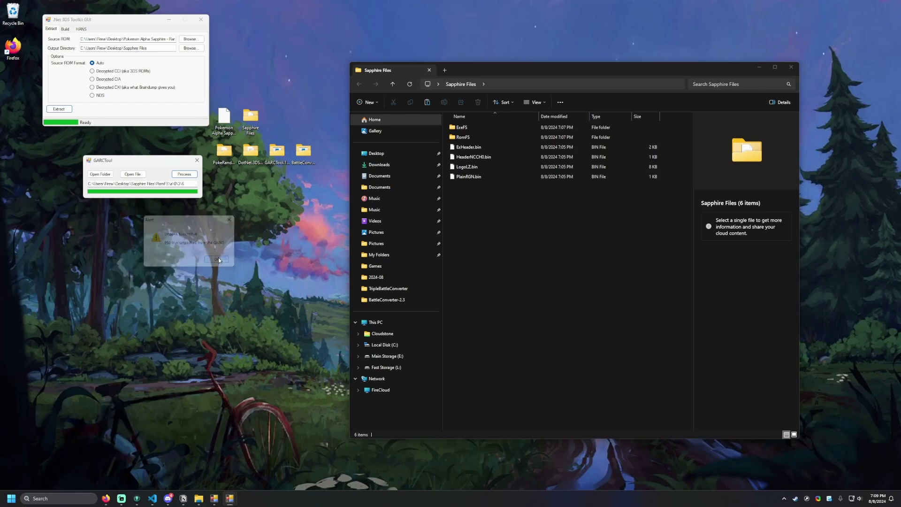
drag(174, 162, 158, 139)
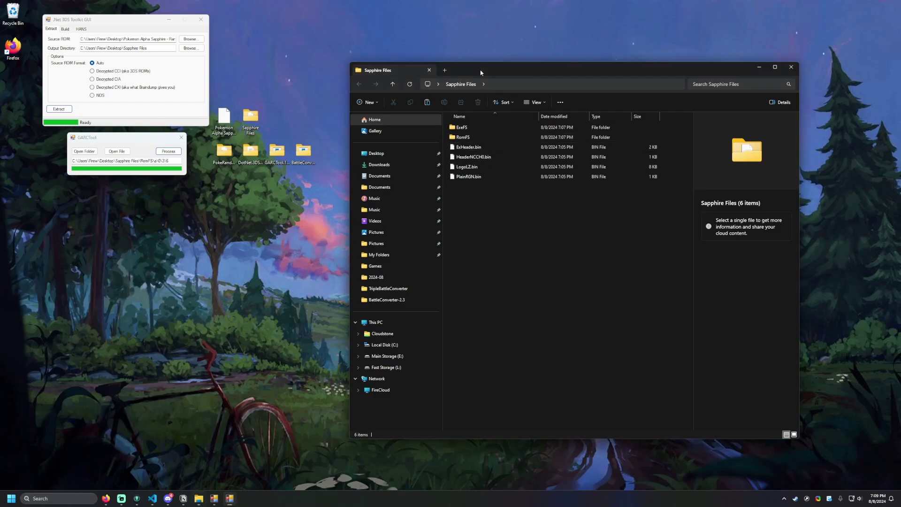
Step: Browse File Explorer to the Sapphire Files\RomFS\a\0\3 folder
drag(480, 69, 476, 68)
double_click(471, 136)
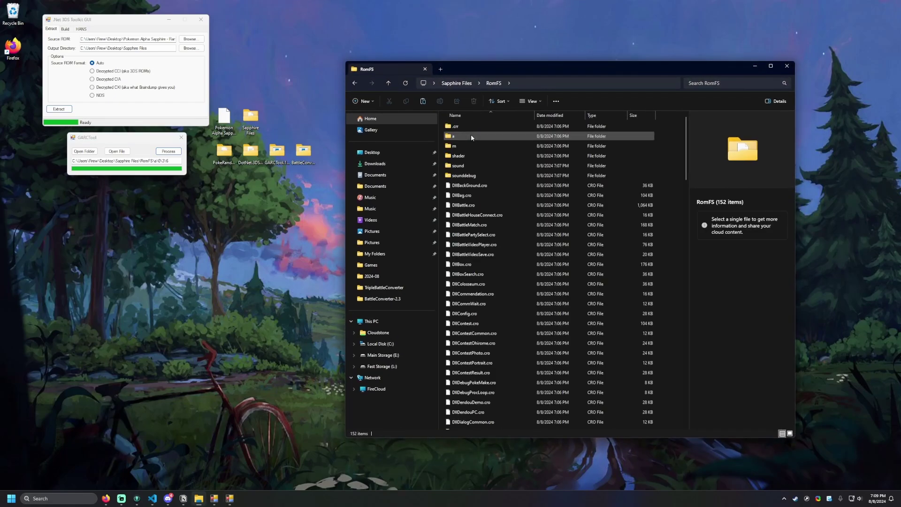
double_click(457, 137)
double_click(450, 127)
double_click(455, 154)
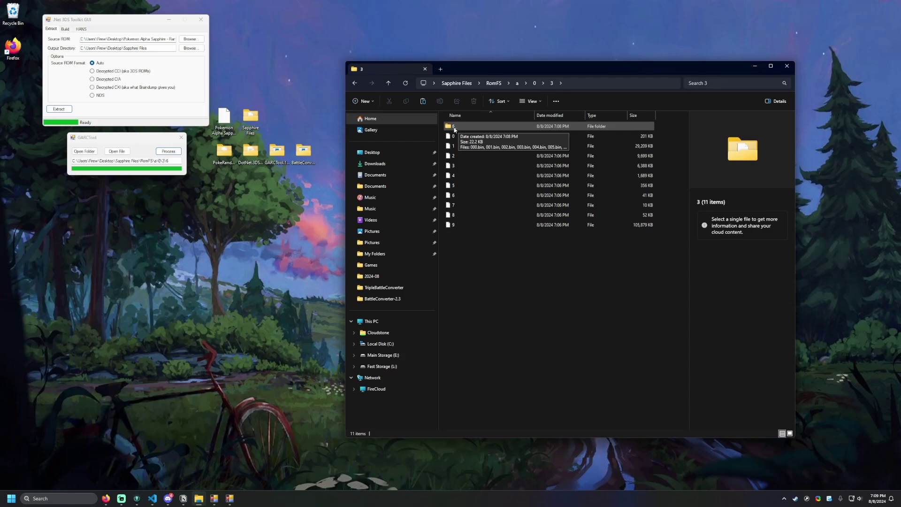
Step: Rename the unpacked 6_ folder to 'trdata'
right_click(453, 128)
click(502, 136)
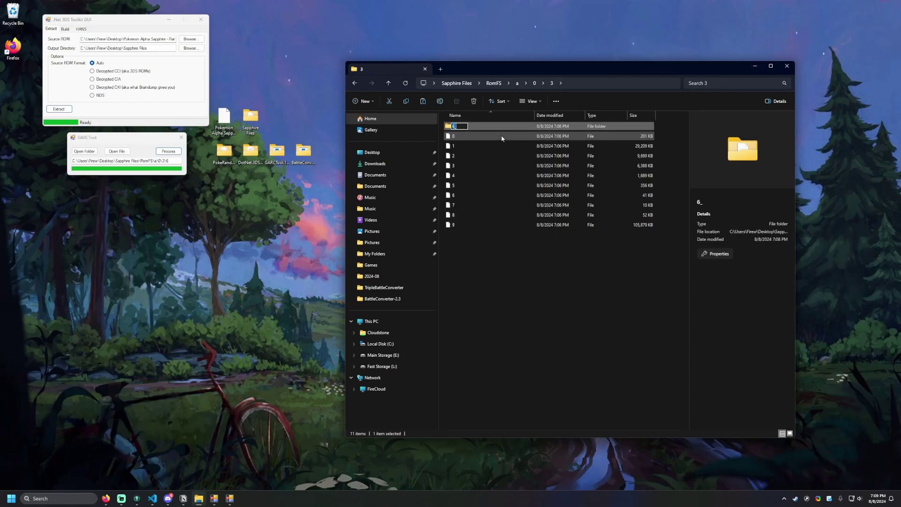
text(trdata)
key(Return)
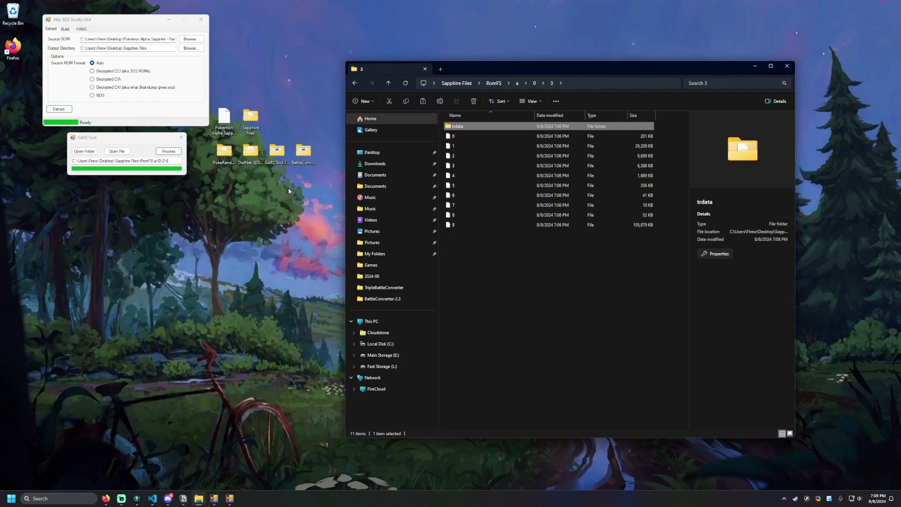
Step: Launch TripleBattleConverter2.exe from BattleConverter-2.3 and close that folder window
double_click(303, 163)
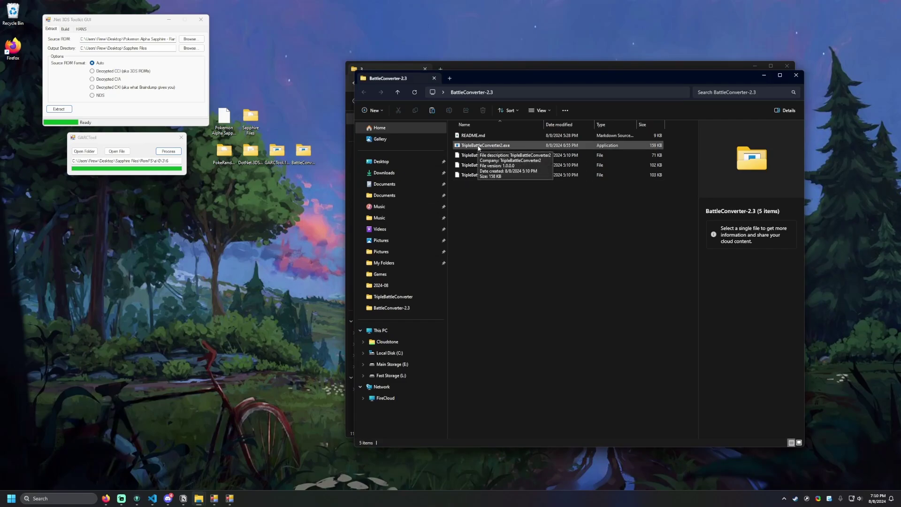
double_click(478, 147)
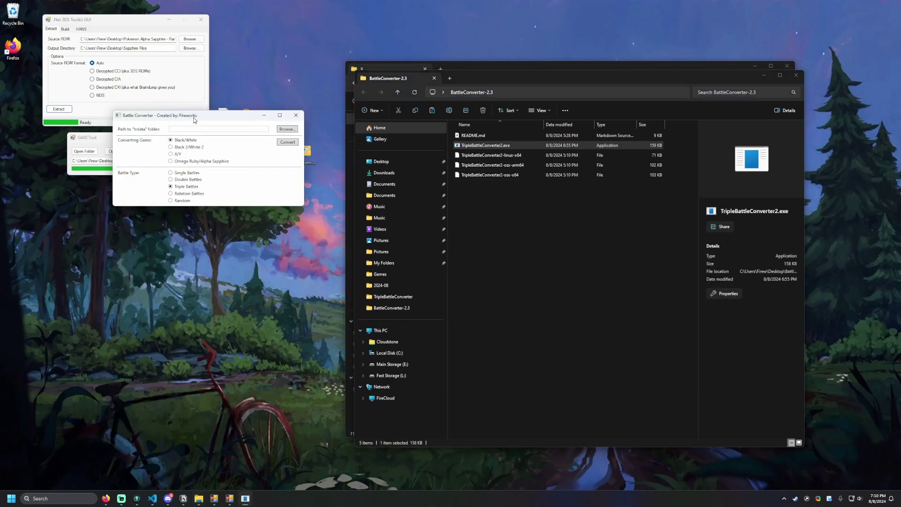
drag(195, 120, 162, 210)
click(795, 76)
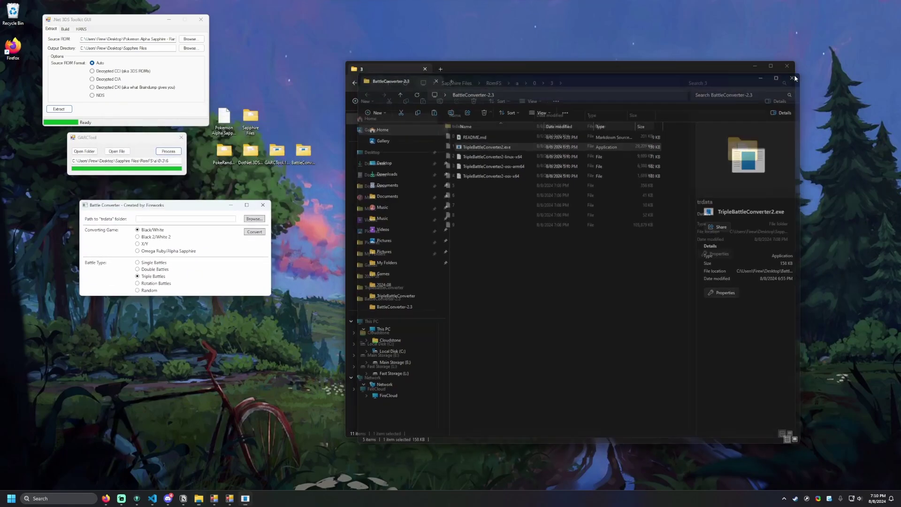
Step: Set the trdata folder path to Desktop\Sapphire Files\RomFS\a\0\3\trdata
click(254, 219)
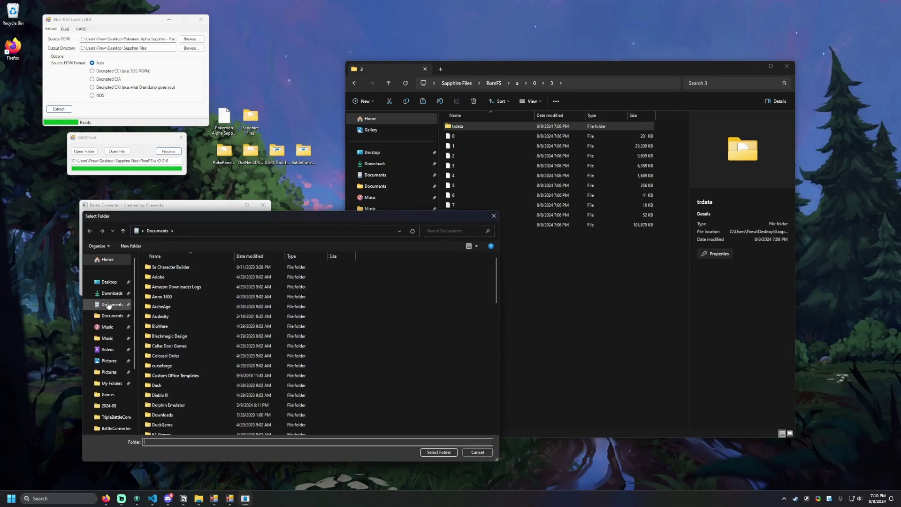
click(109, 282)
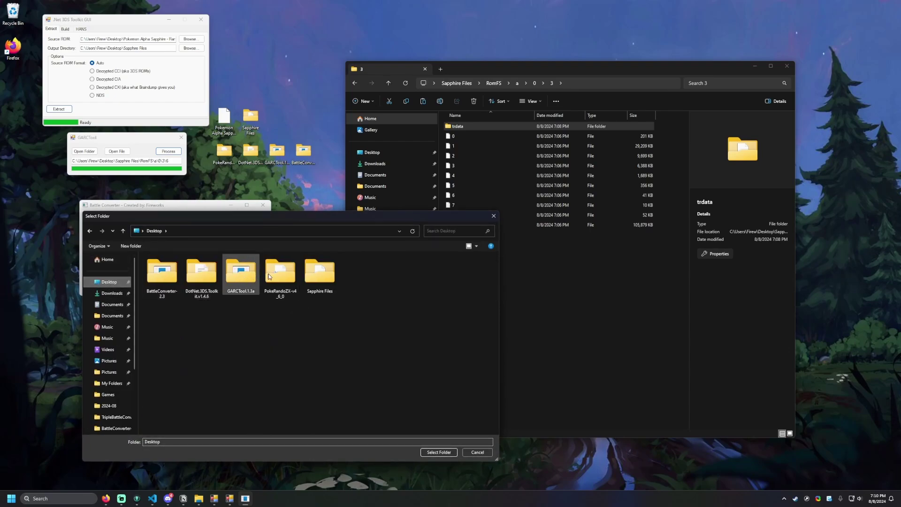
double_click(314, 276)
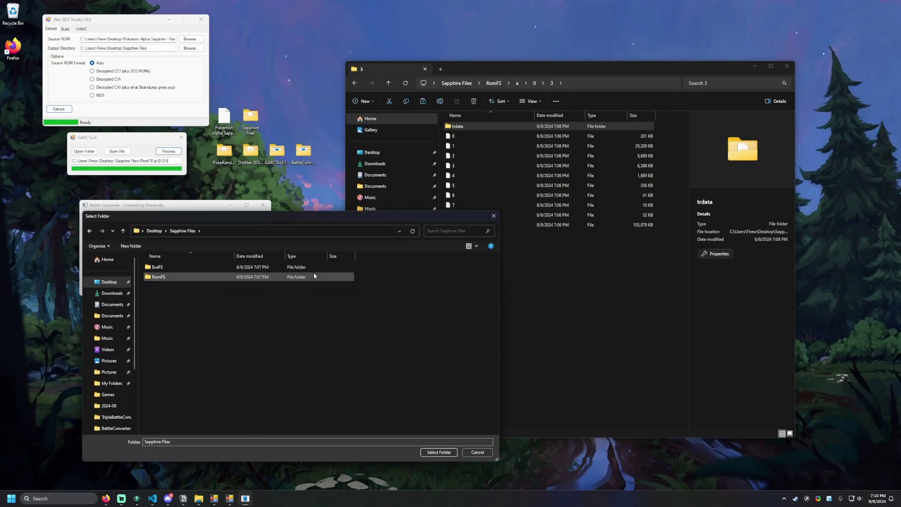
double_click(158, 278)
double_click(158, 270)
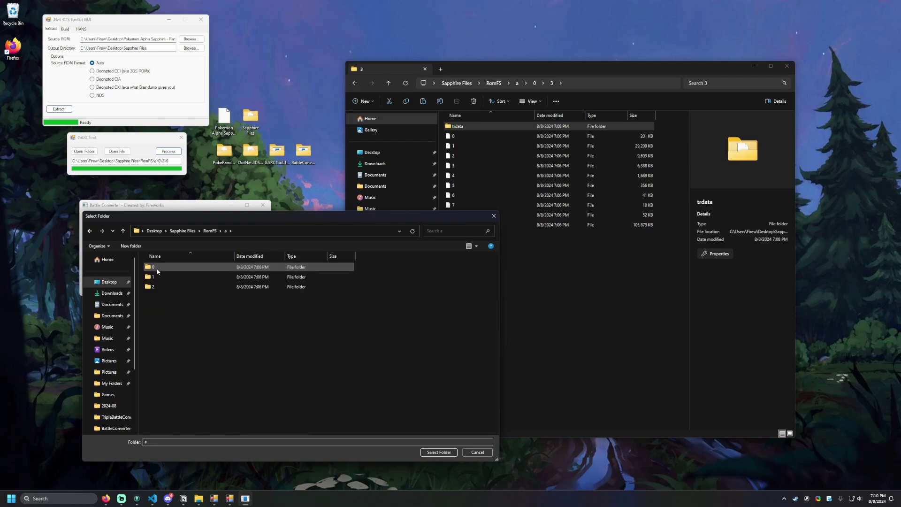
double_click(157, 270)
double_click(152, 297)
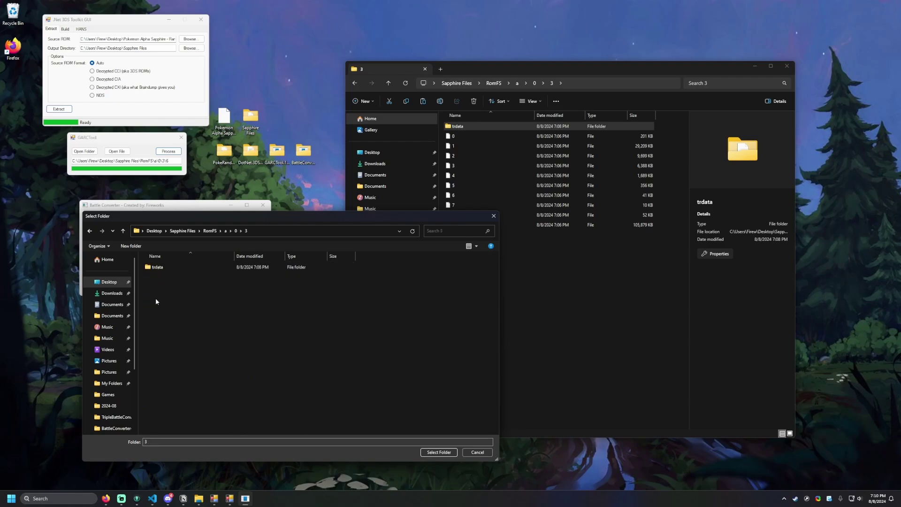
click(162, 267)
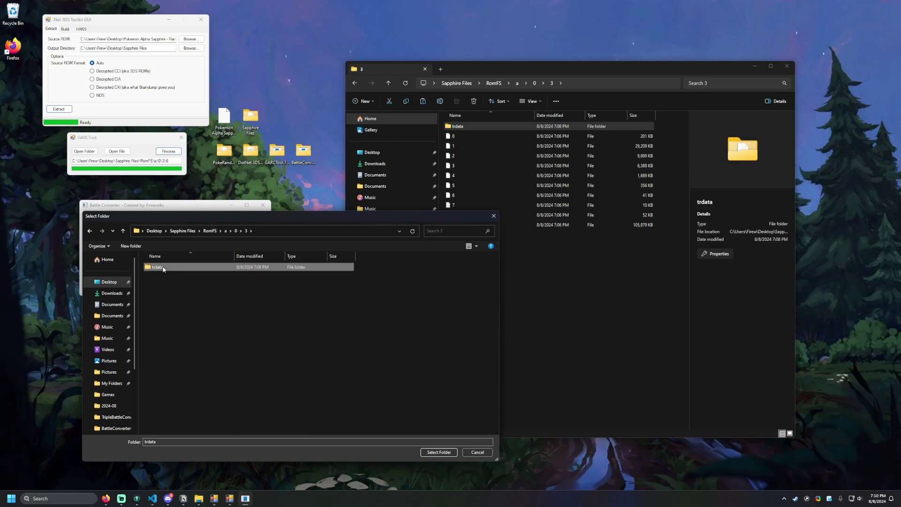
click(437, 452)
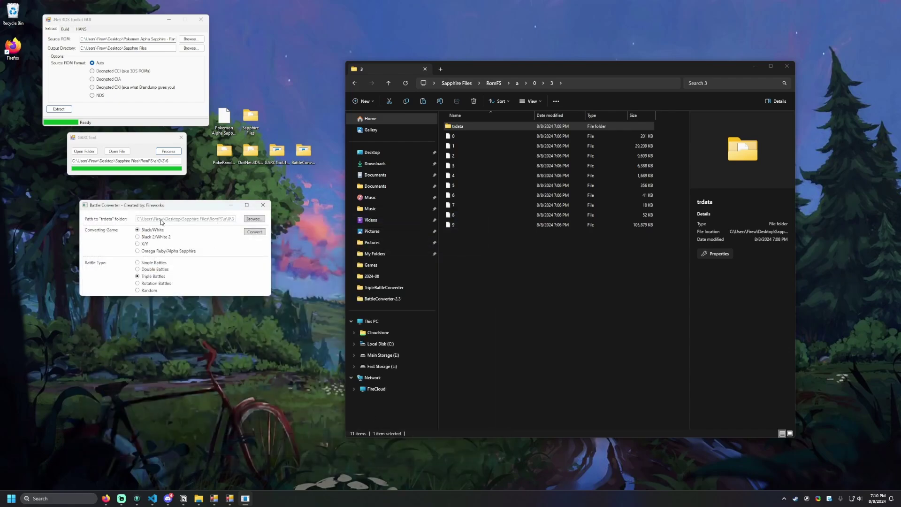
Step: Choose Omega Ruby/Alpha Sapphire as the converting game and Rotation Battles as the battle type
mouse_move(273, 231)
mouse_down()
mouse_move(319, 235)
mouse_move(271, 236)
mouse_up()
click(154, 252)
click(164, 284)
Step: Run the conversion, acknowledge the success message, and close Battle Converter
click(257, 234)
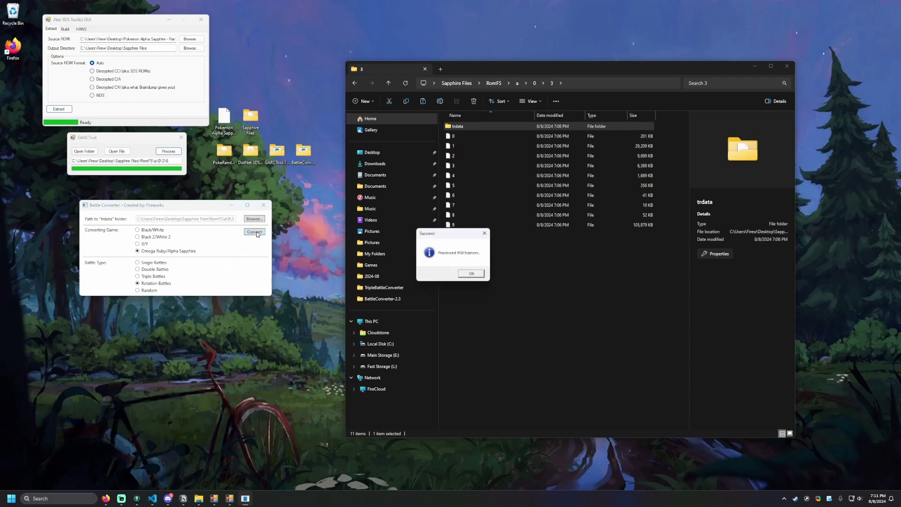
drag(440, 237, 208, 314)
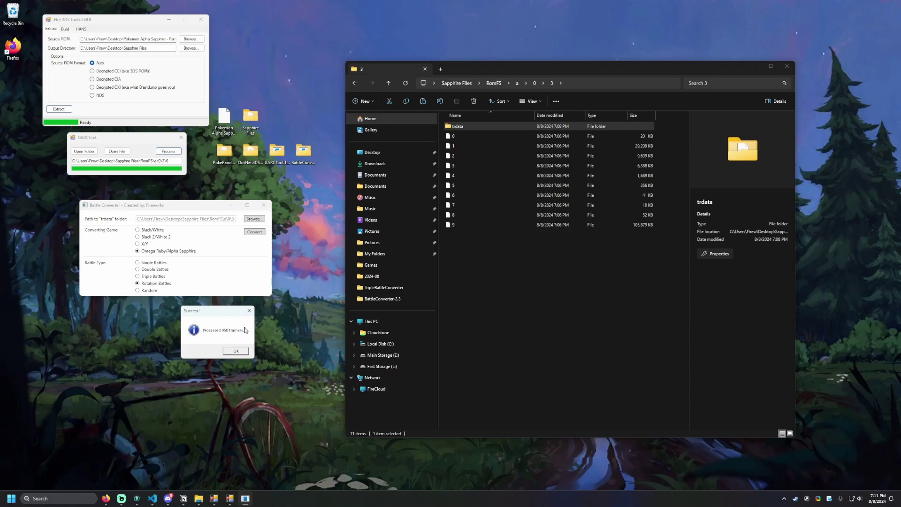
click(236, 351)
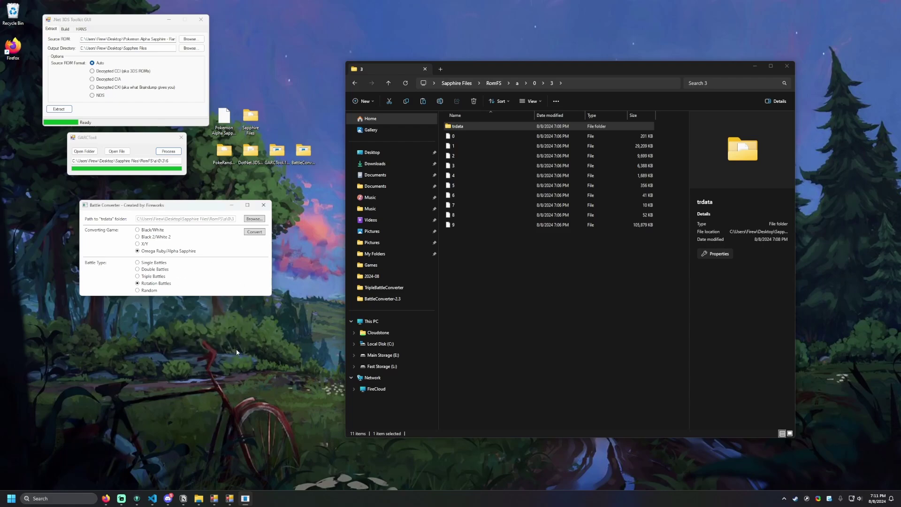
click(265, 205)
click(265, 205)
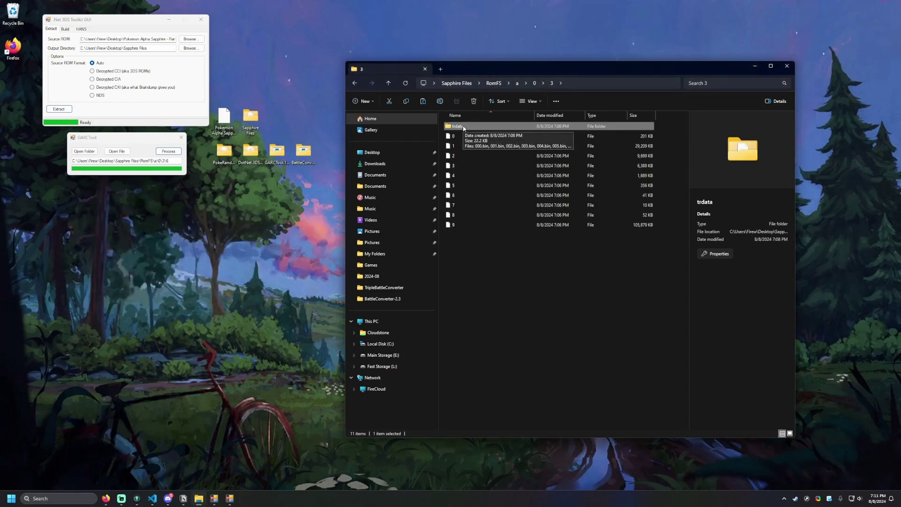
Step: Pick Sapphire Files\RomFS\a\0\3\trdata as the folder for GARCTool to pack
drag(94, 137, 208, 256)
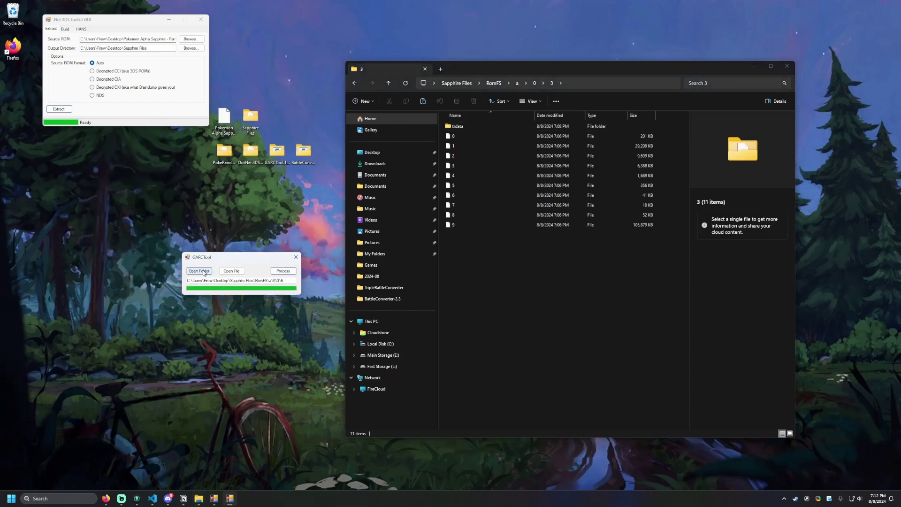
click(204, 273)
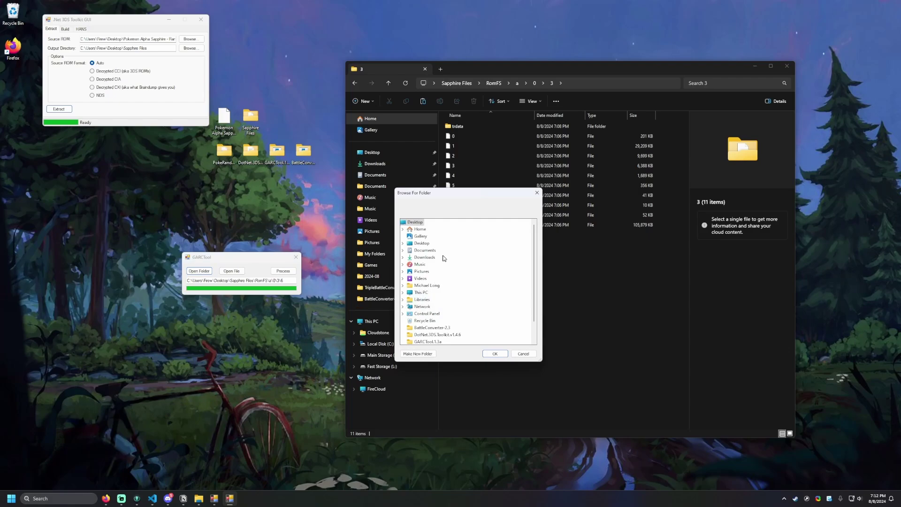
scroll(455, 293, down, 1)
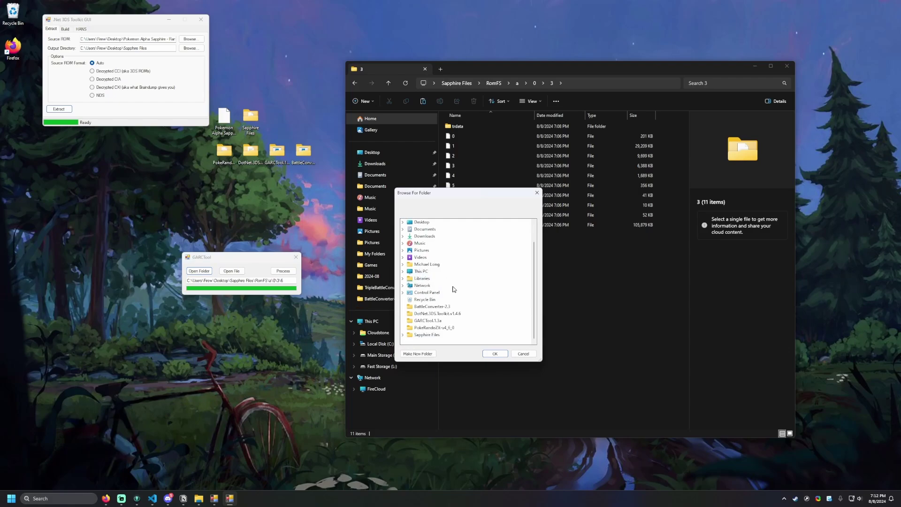
click(403, 335)
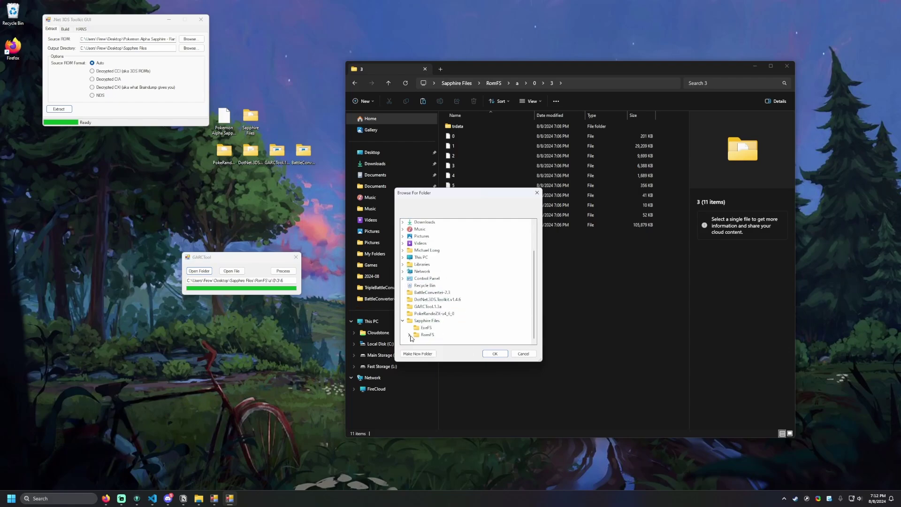
click(410, 334)
click(416, 306)
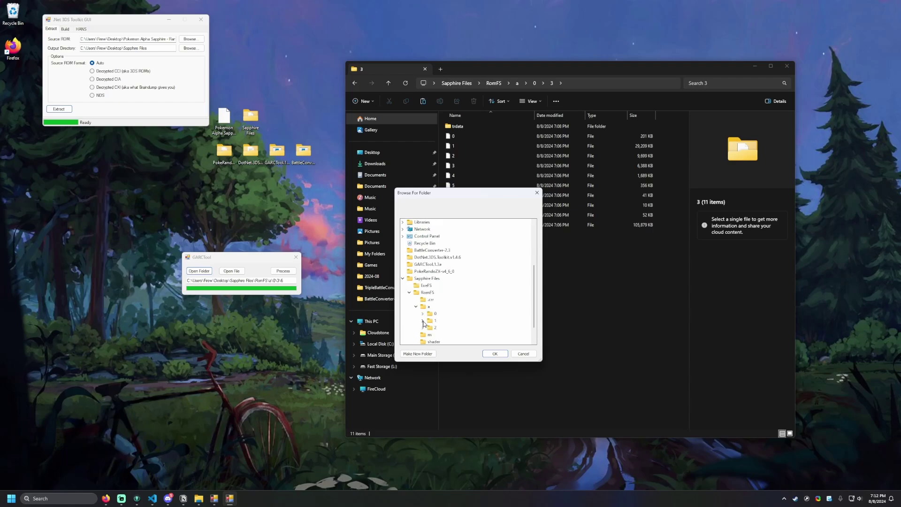
click(422, 314)
click(429, 293)
click(453, 300)
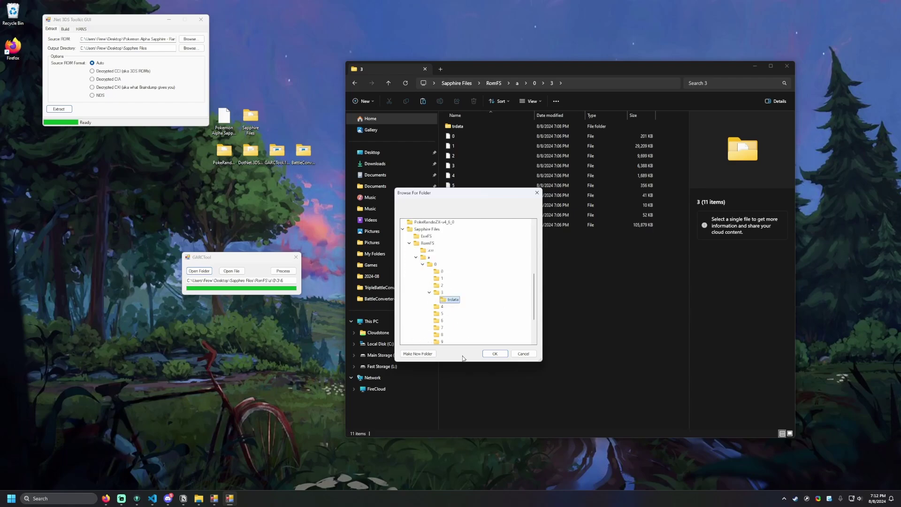
Step: Pack the trdata folder into trdata.garc and dismiss the Pack Successful alert
click(496, 354)
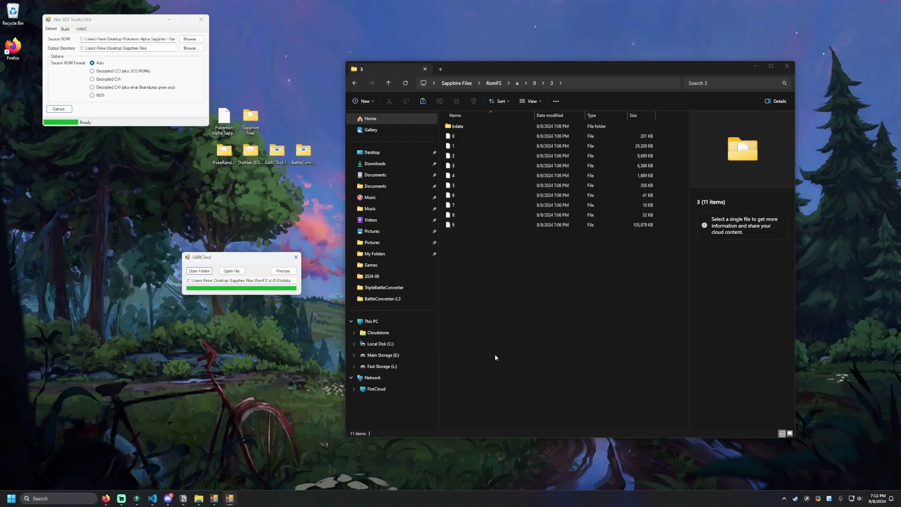
click(294, 281)
click(284, 271)
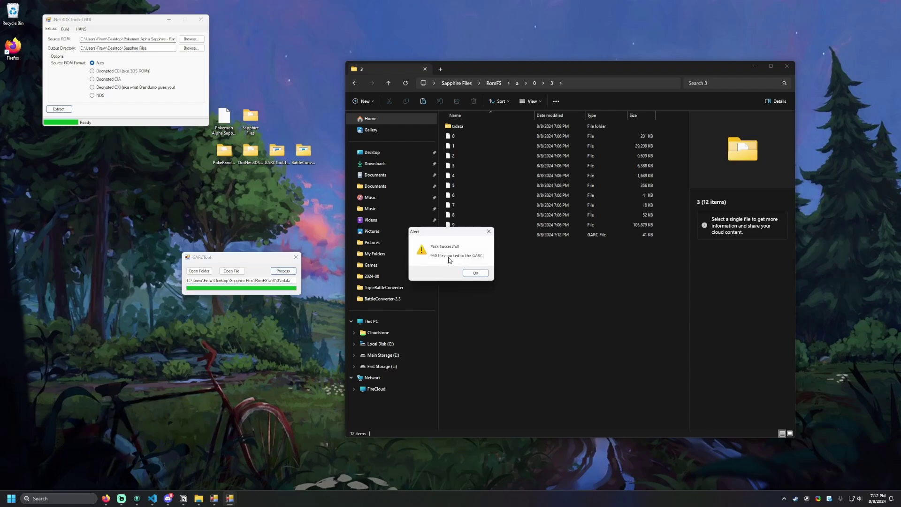
click(475, 273)
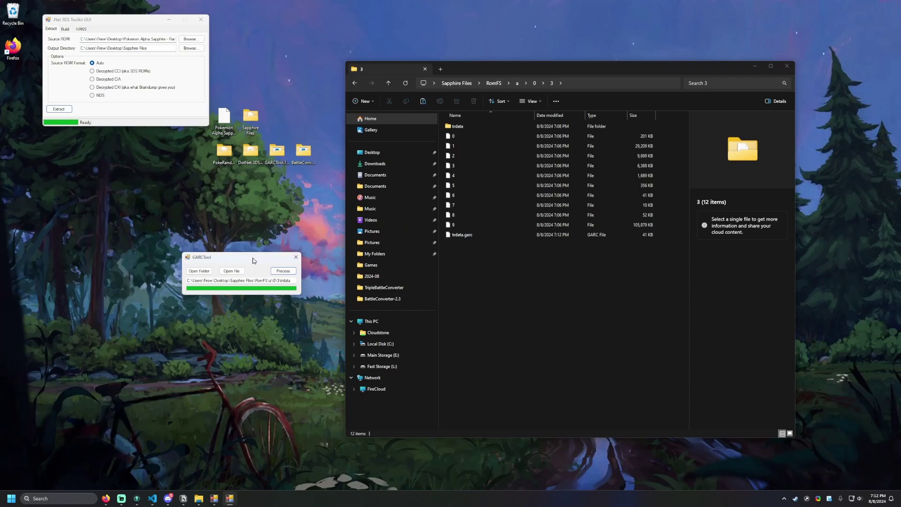
Step: Close GARCTool and delete the original file 6 and the unpacked trdata folder
click(295, 258)
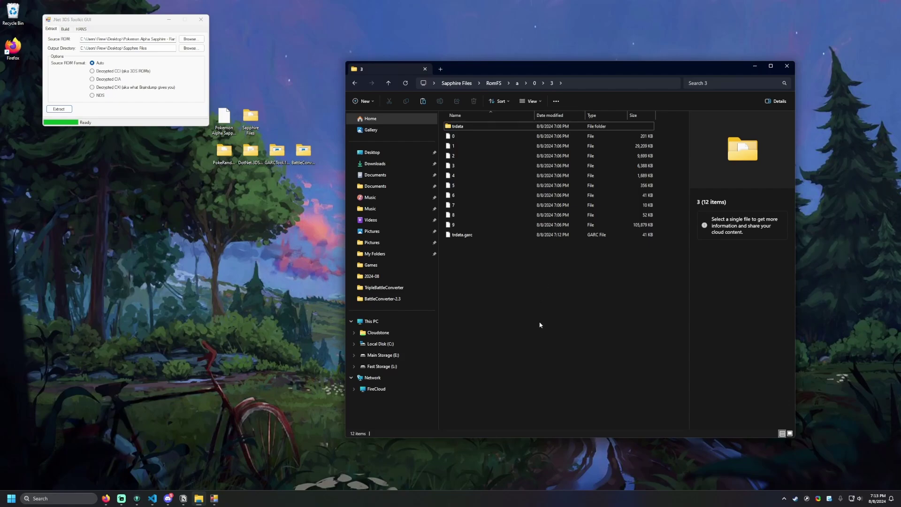
click(464, 238)
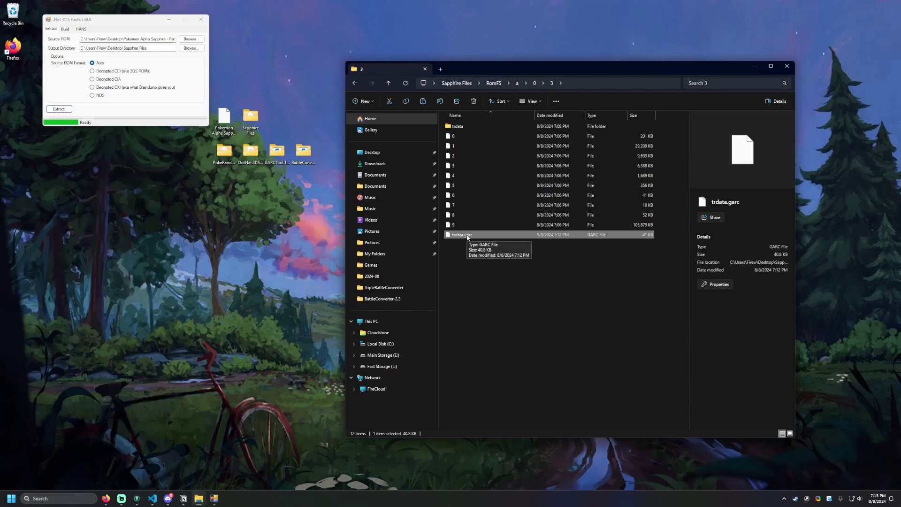
click(513, 306)
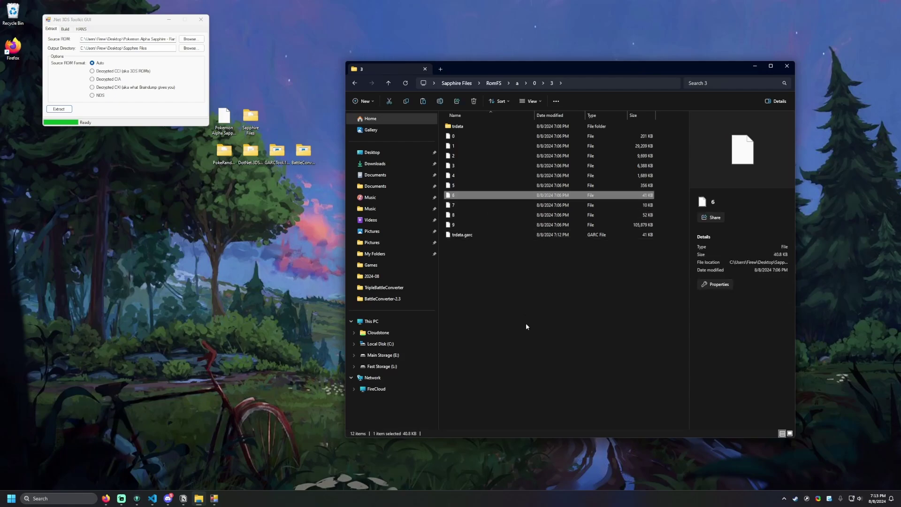
key(Delete)
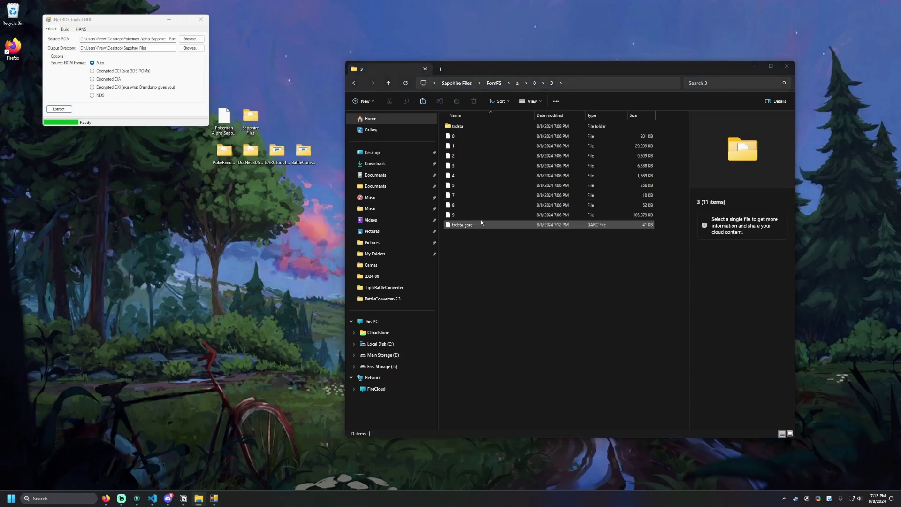
click(459, 128)
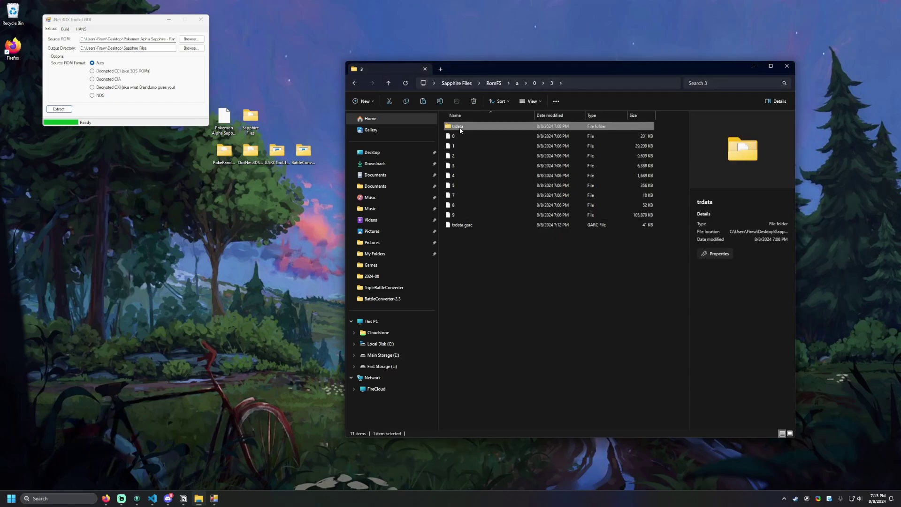
key(Delete)
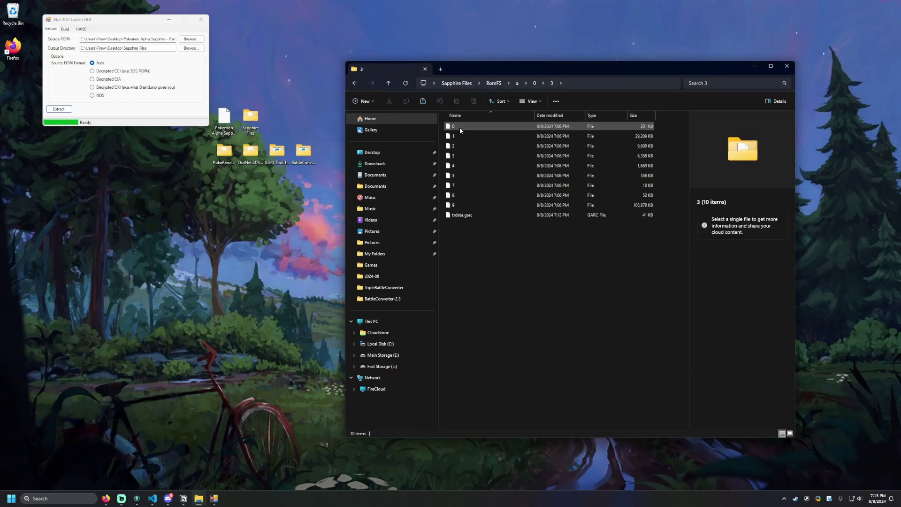
Step: Rename trdata.garc to '6' with no file extension
right_click(464, 218)
click(499, 225)
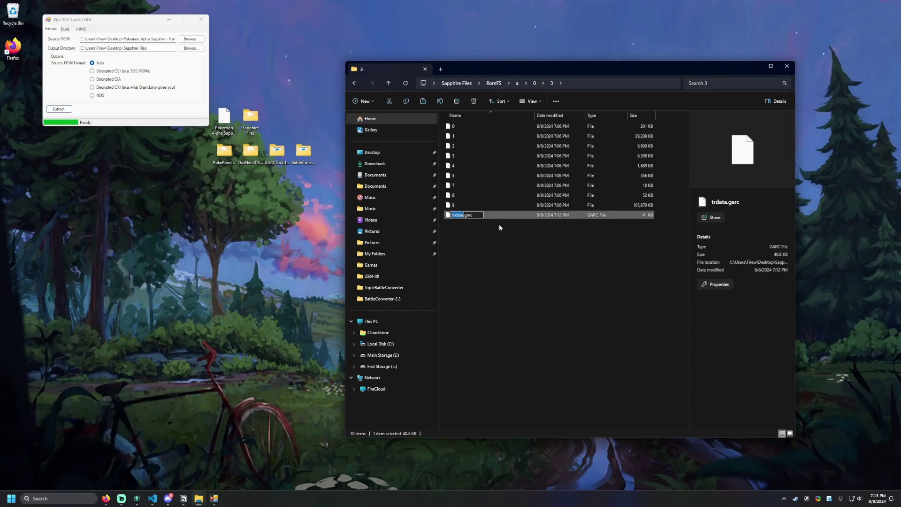
drag(477, 215, 452, 217)
text(6)
key(Return)
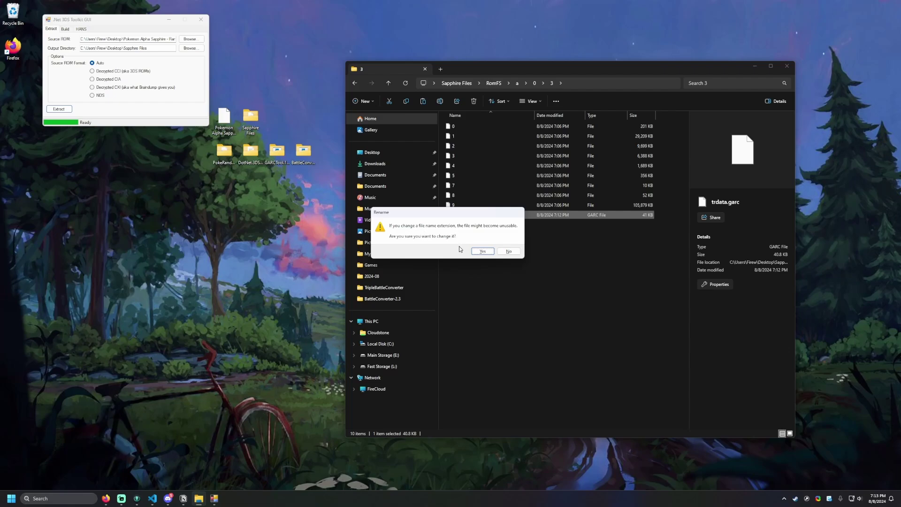
click(483, 251)
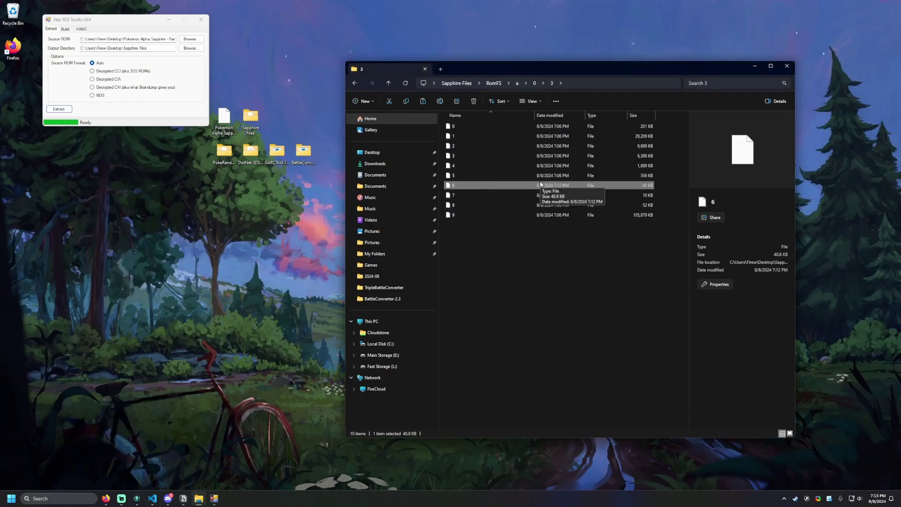
click(518, 327)
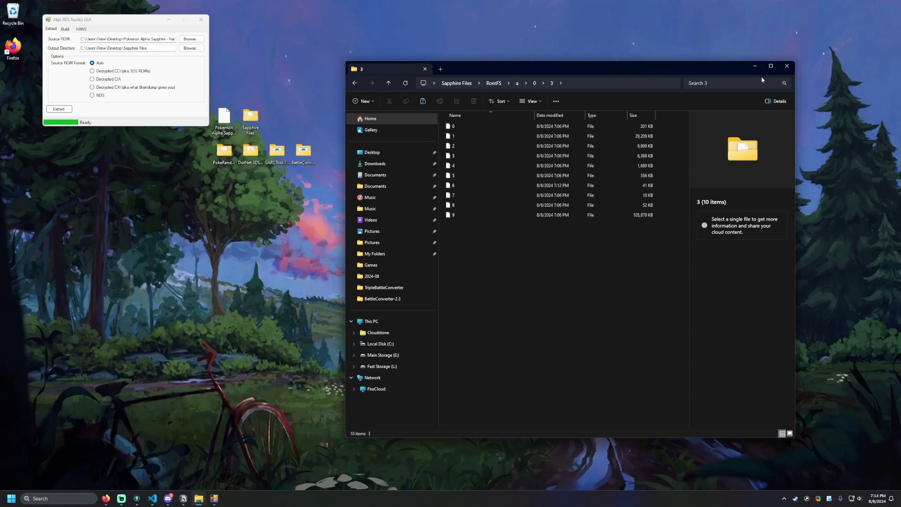
Step: Set the toolkit's Build source directory to the Sapphire Files folder
click(791, 70)
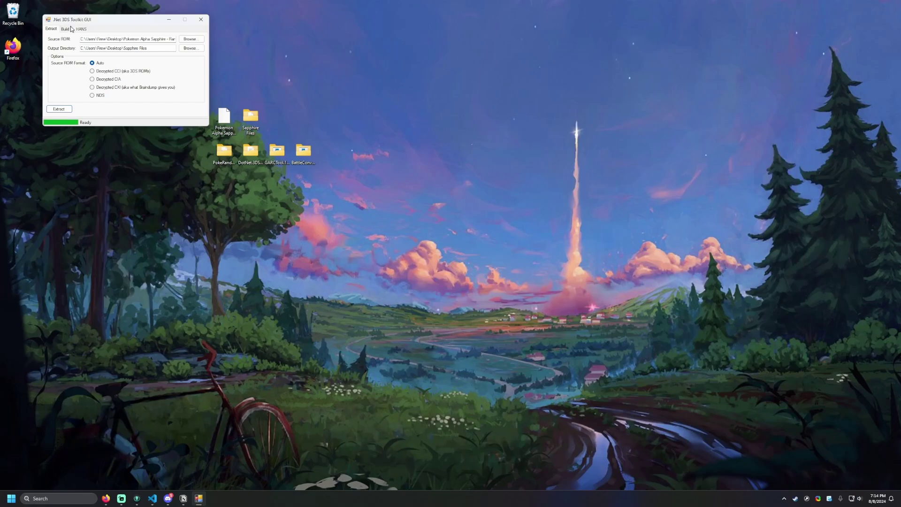
drag(68, 19, 64, 19)
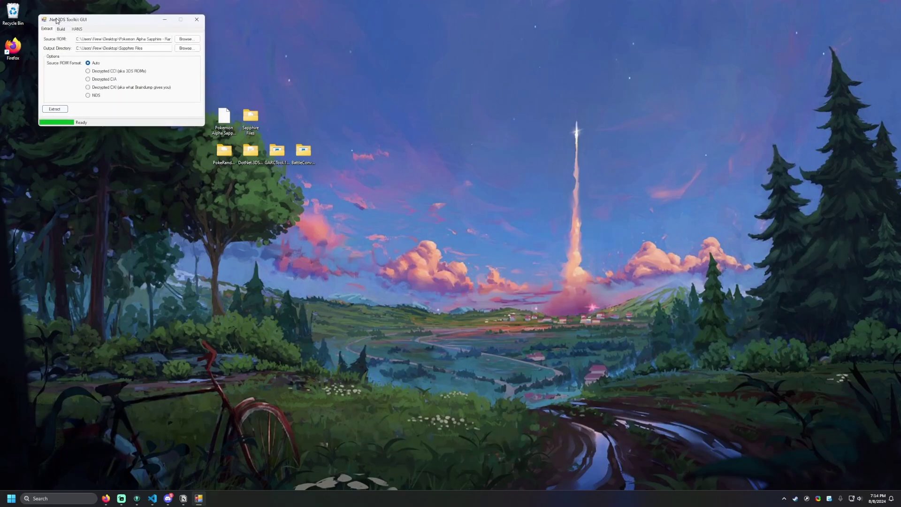
click(61, 29)
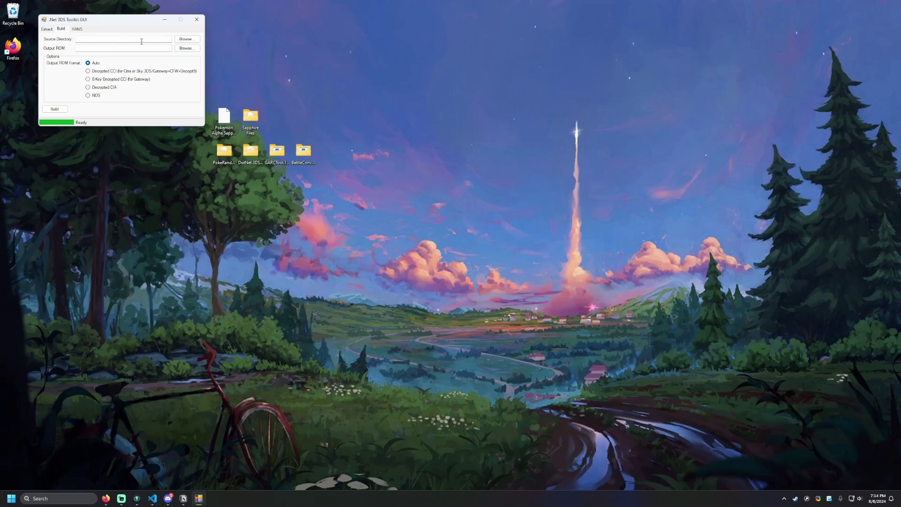
click(188, 39)
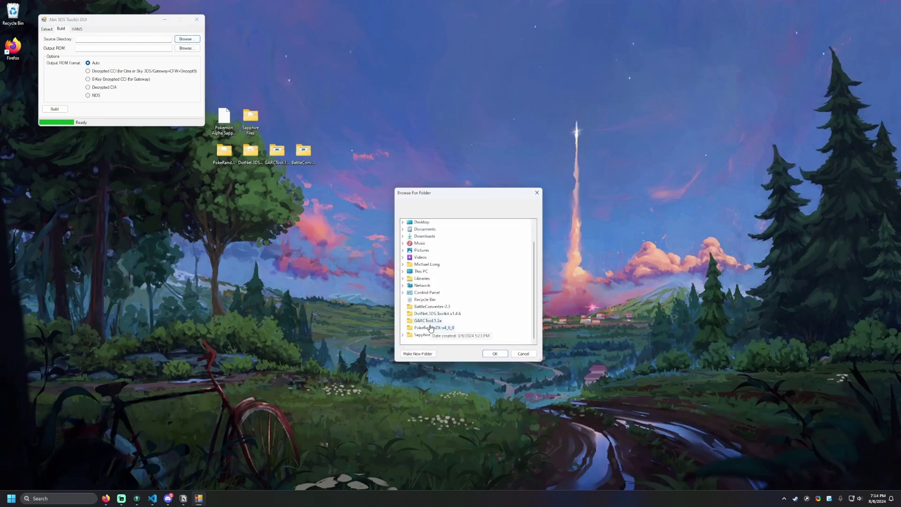
click(414, 335)
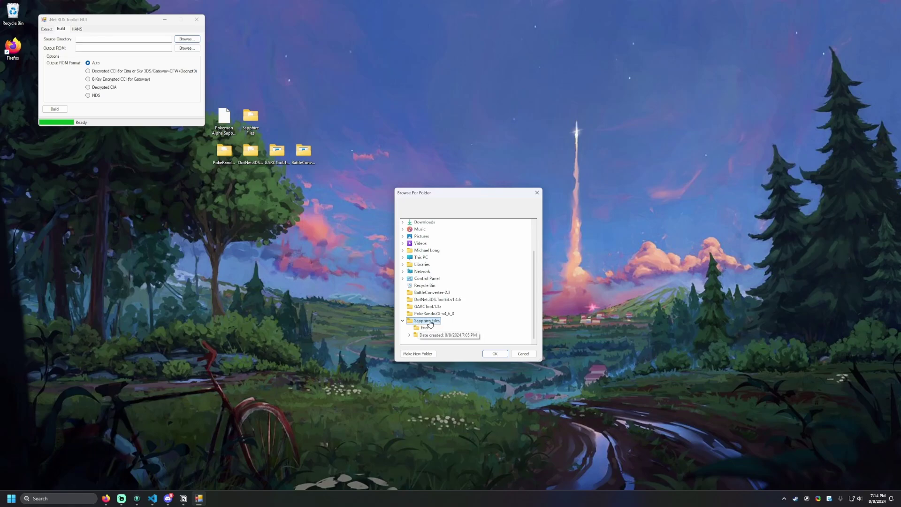
click(495, 354)
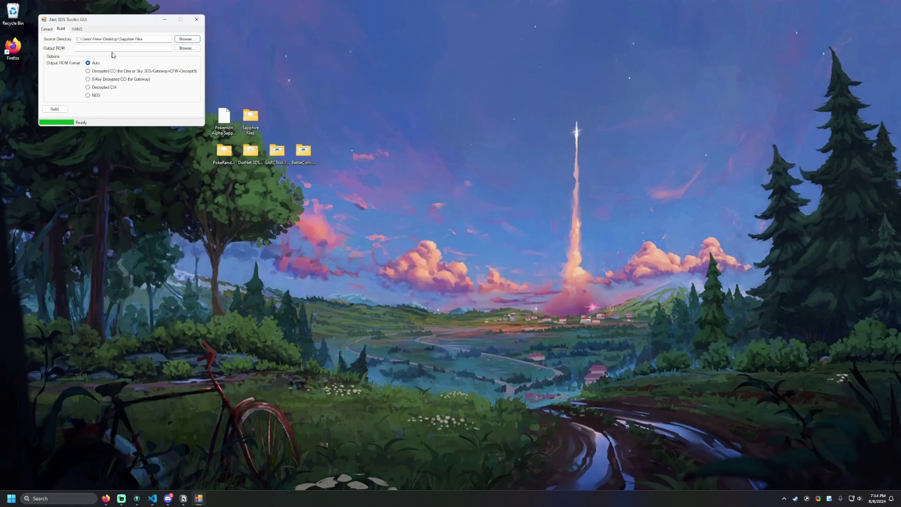
Step: Set the output ROM to 'Sapphire Rotation Battles' on the desktop
click(181, 49)
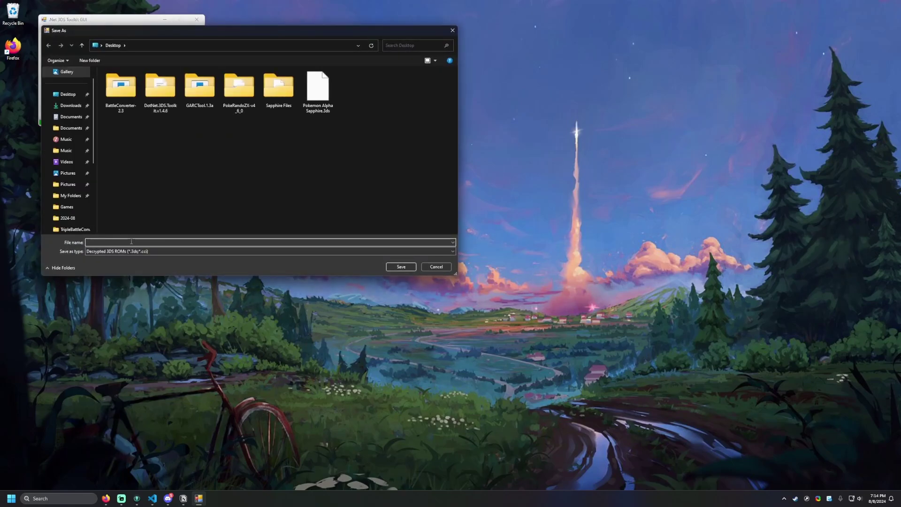
text(Sapphi)
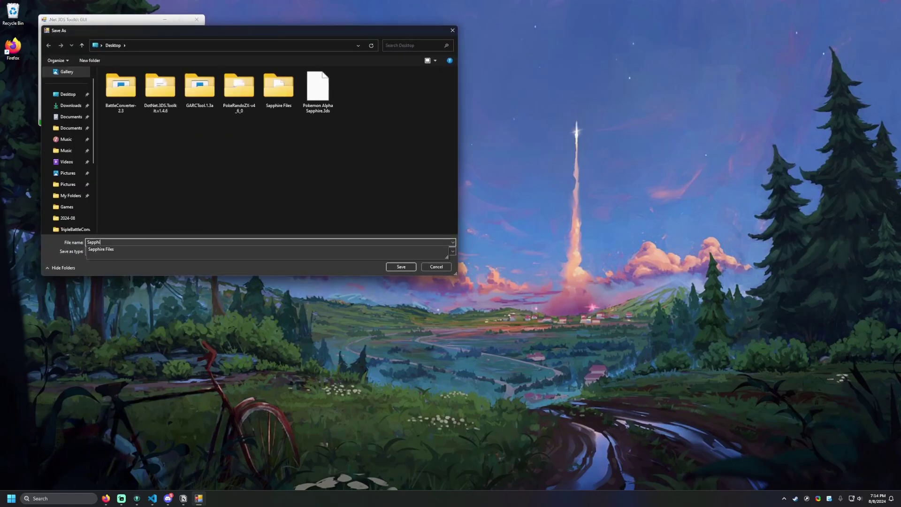
text(re Rot)
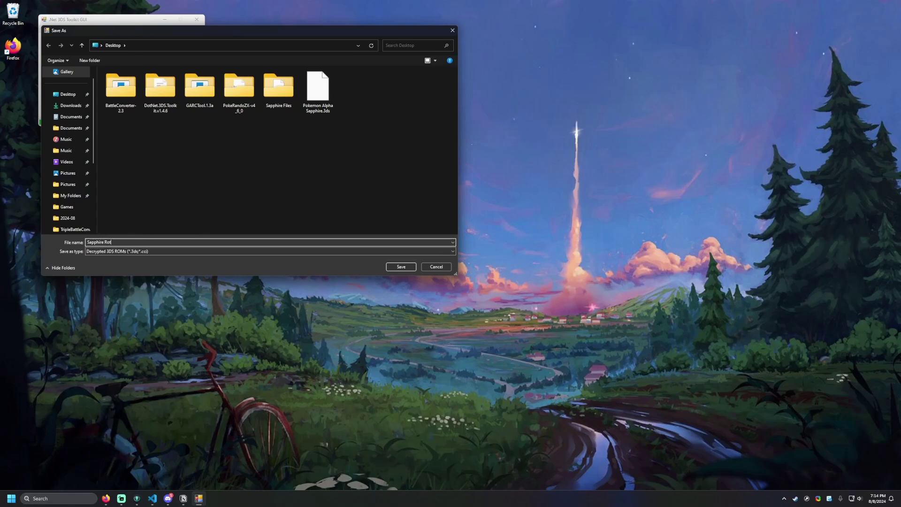
text(ation Battles)
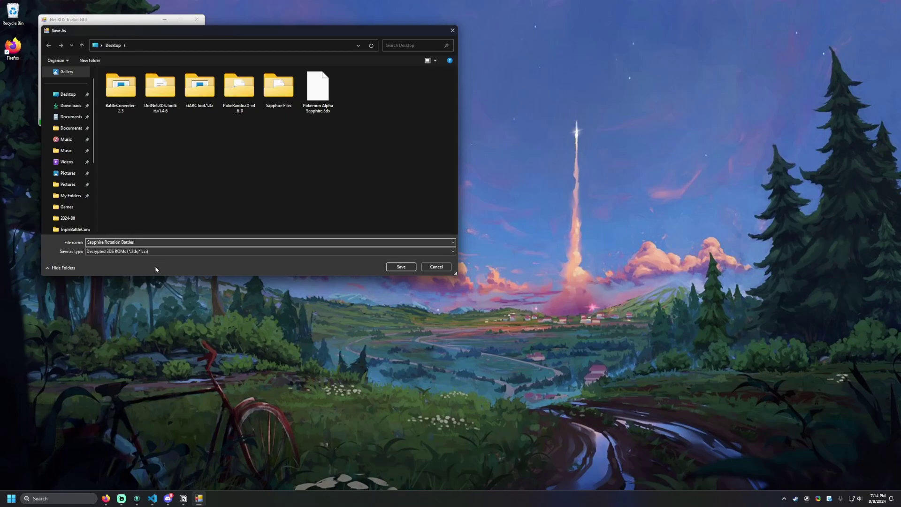
click(399, 267)
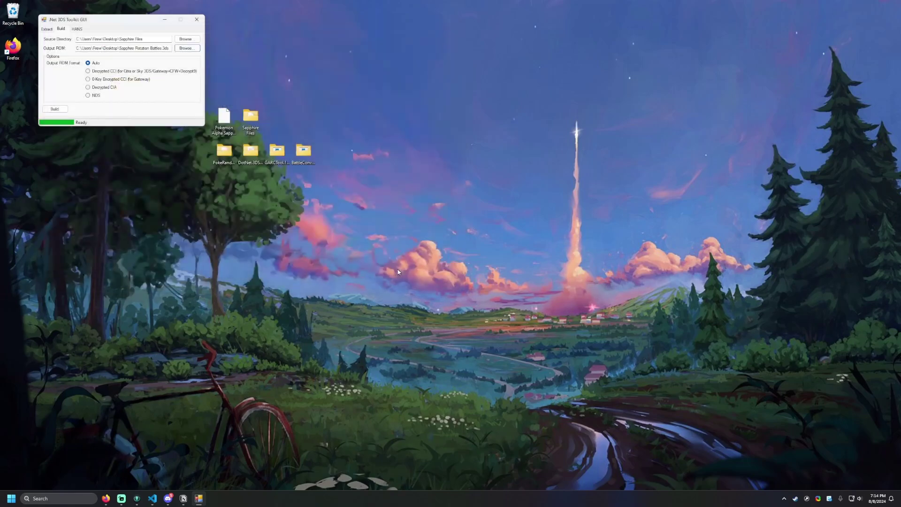
Step: Build Sapphire Rotation Battles.3ds as a 0-Key Encrypted CCI, then close the toolkit
click(103, 81)
click(63, 110)
drag(63, 17, 88, 21)
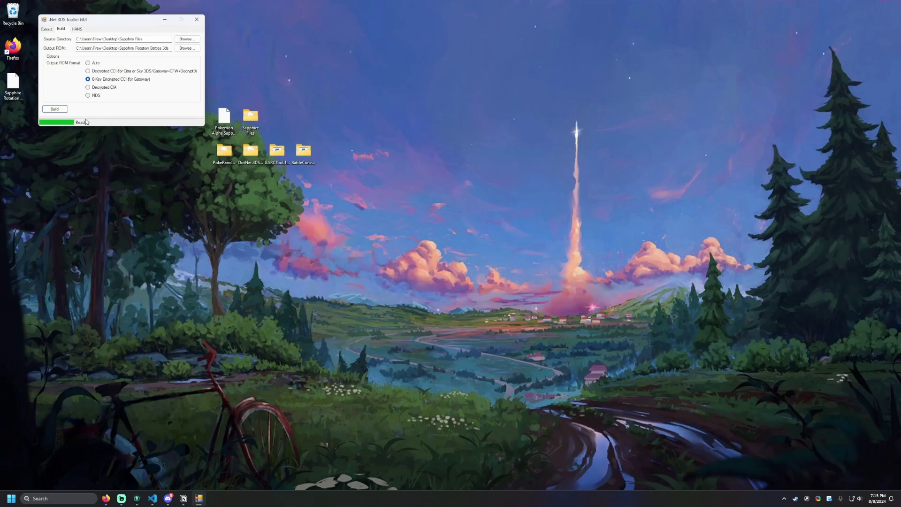
click(198, 23)
drag(15, 90, 31, 94)
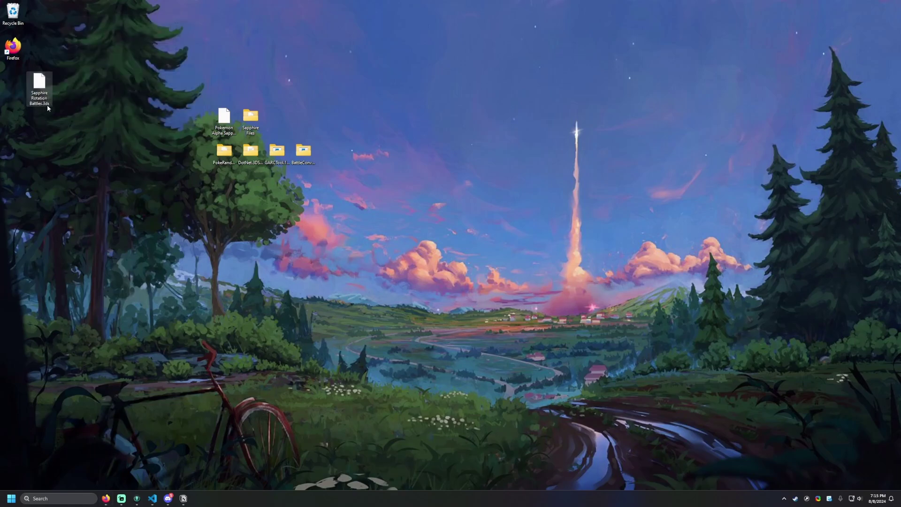
mouse_move(39, 87)
mouse_down()
mouse_move(62, 87)
mouse_move(38, 94)
mouse_up()
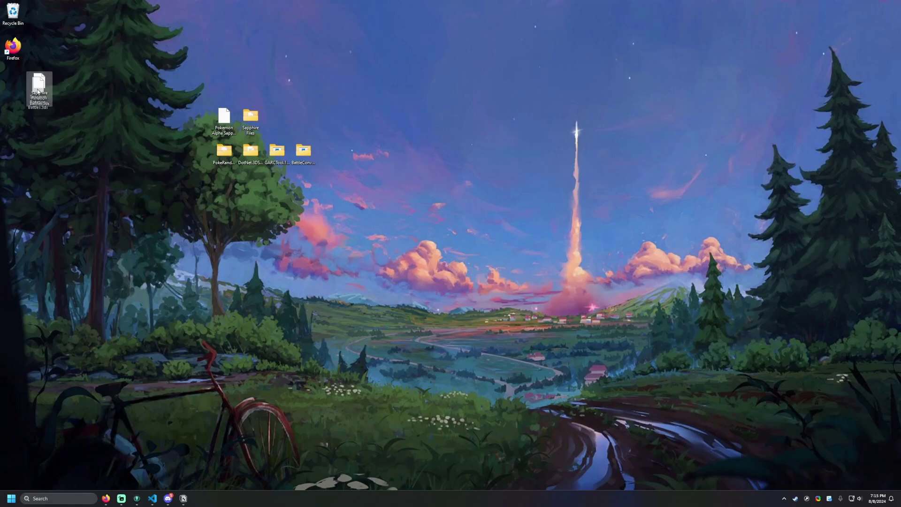
drag(38, 92, 39, 90)
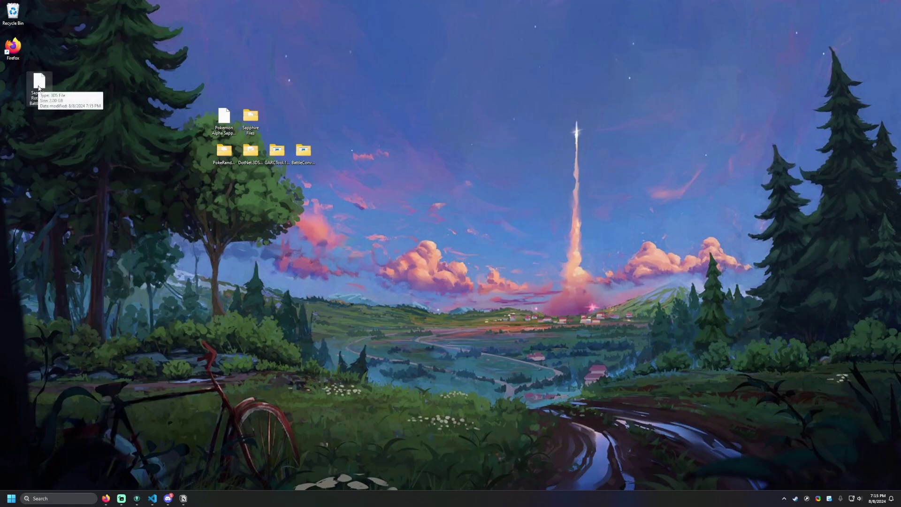